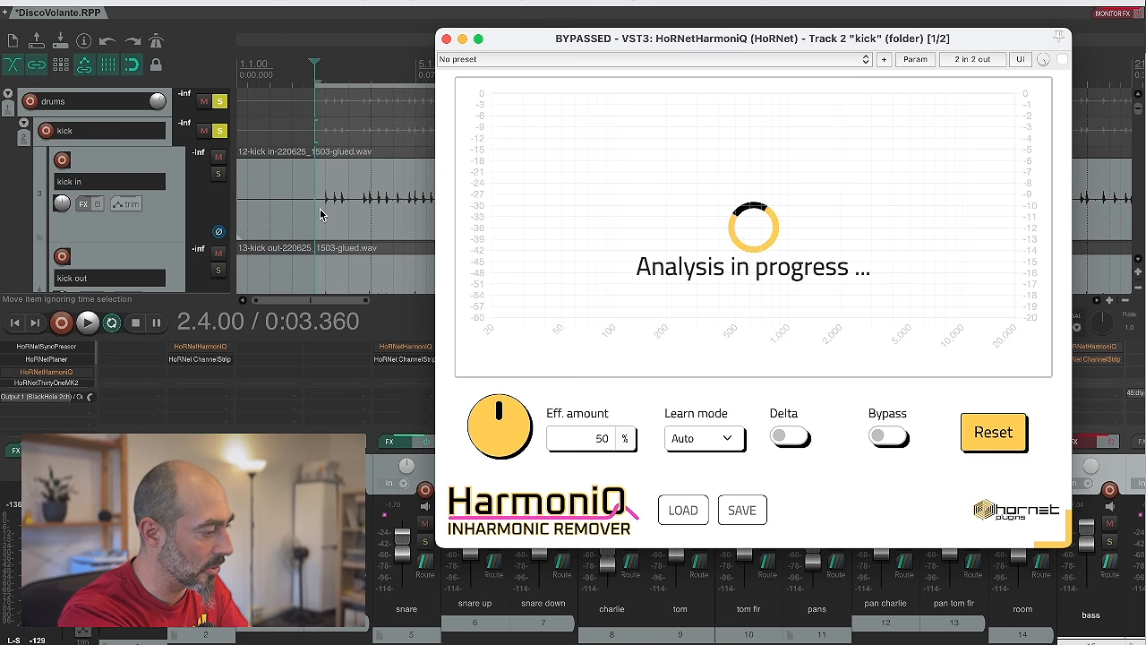
# Step: Audition the kick with HarmoniQ bypassed, and enable the plug-in so it analyses the kick during playback
pyautogui.press('space')
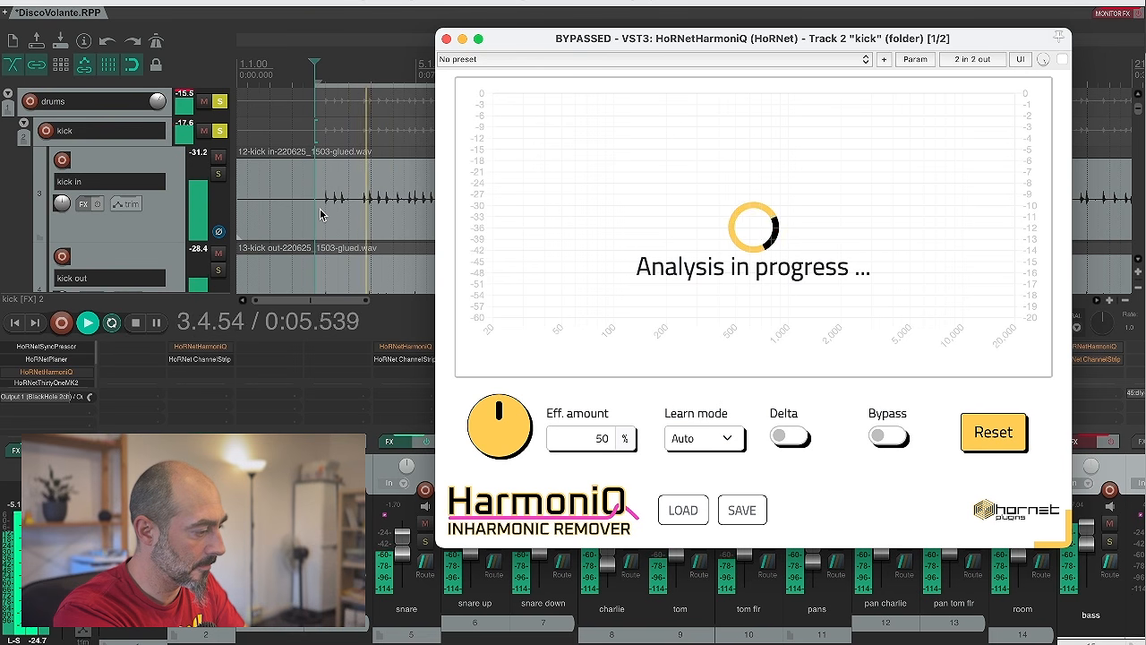
pyautogui.press('space')
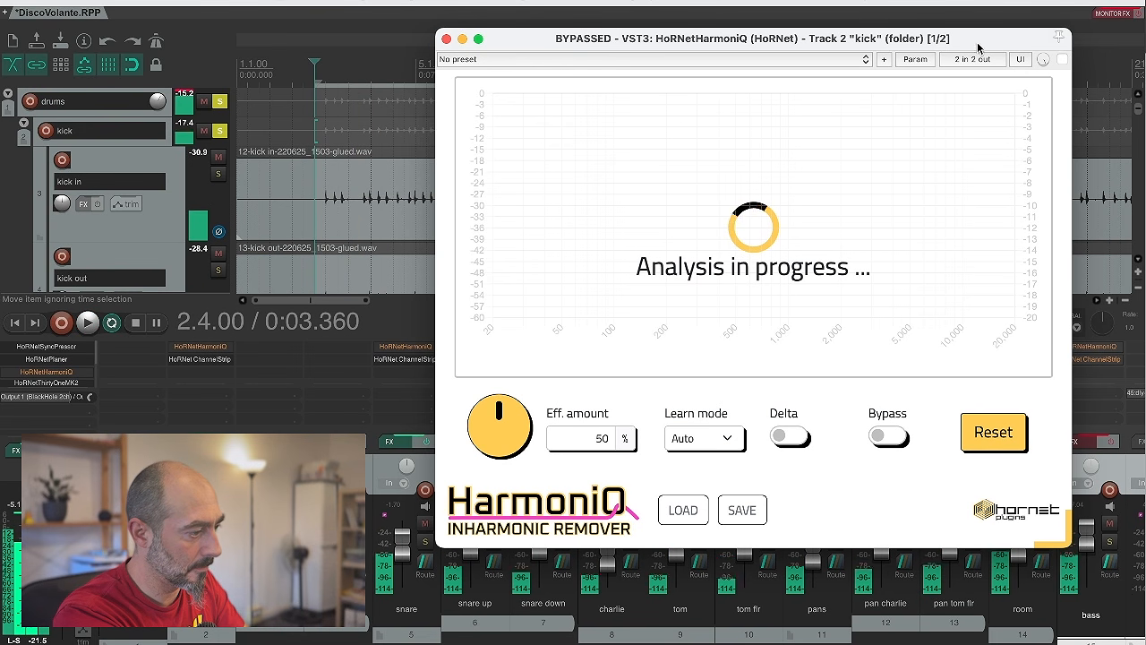
pyautogui.click(1061, 60)
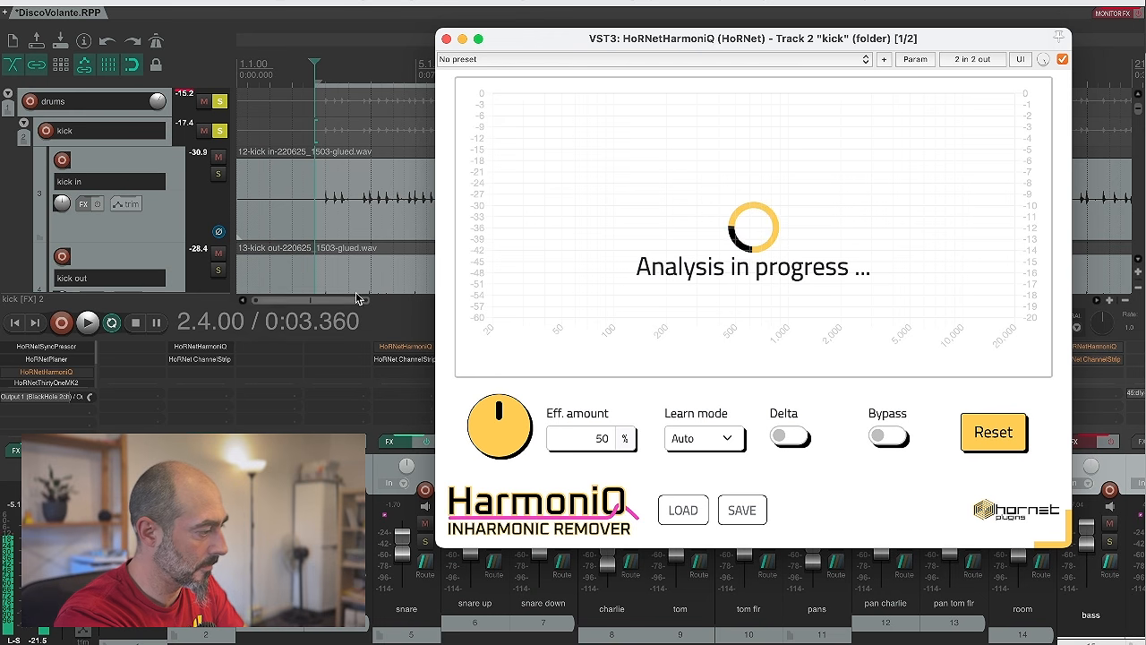
pyautogui.press('space')
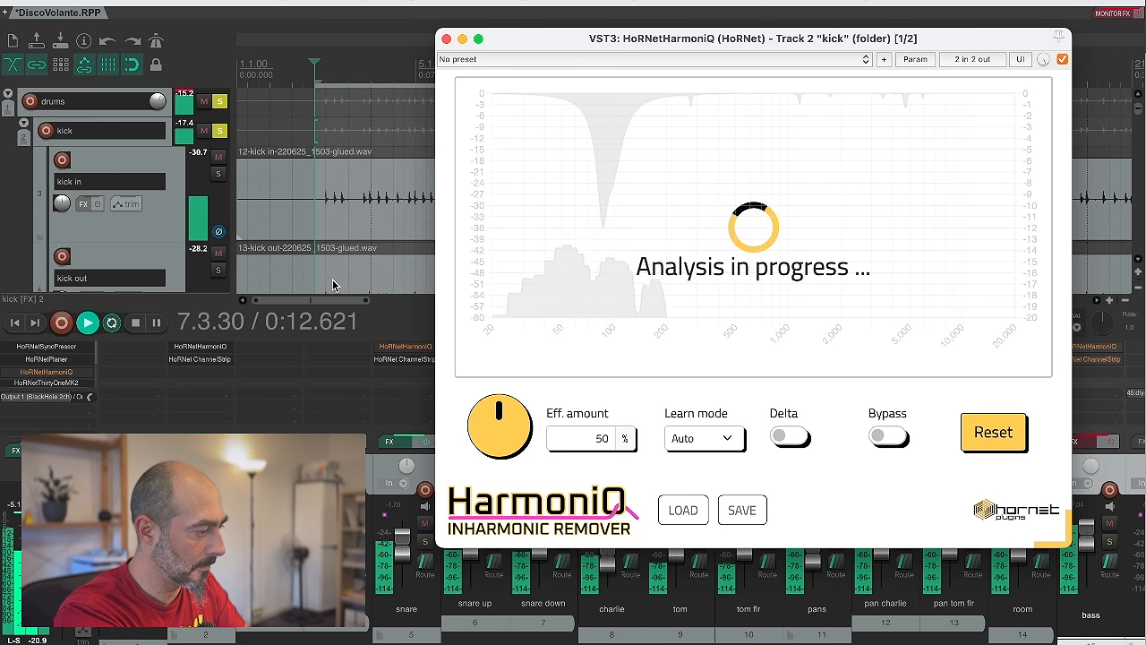
pyautogui.press('space')
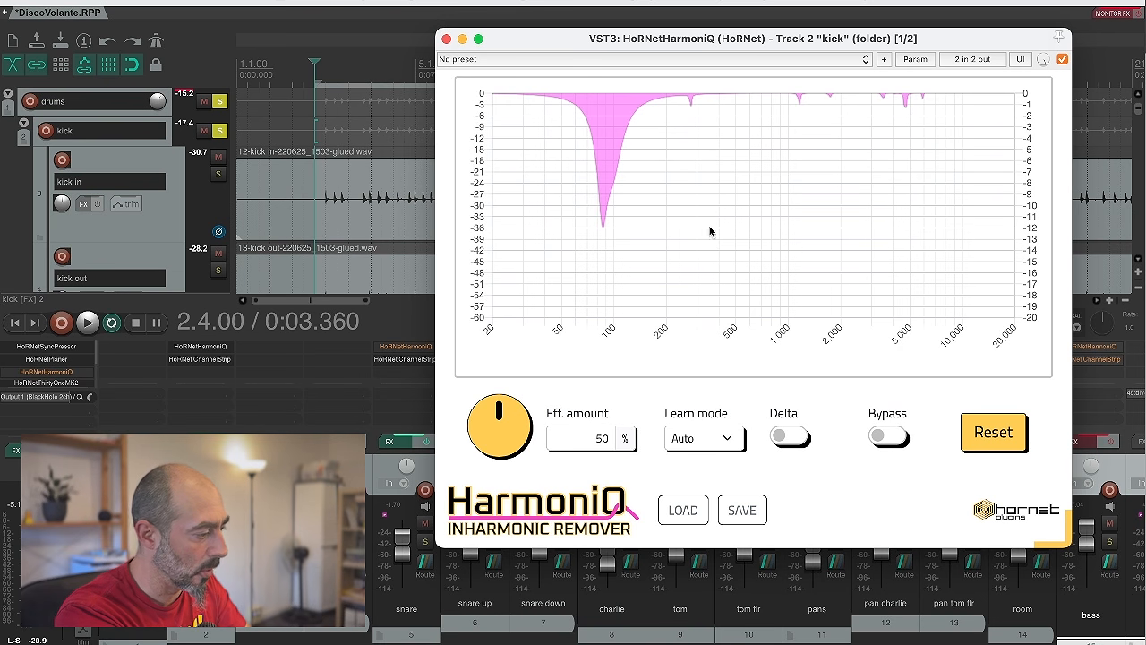
# Step: Adjust the kick's HarmoniQ effect amount, trying 31% and settling on 59% during playback
pyautogui.moveTo(501, 411)
pyautogui.mouseDown()
pyautogui.moveTo(525, 340)
pyautogui.moveTo(534, 223)
pyautogui.moveTo(524, 380)
pyautogui.moveTo(500, 492)
pyautogui.moveTo(547, 248)
pyautogui.moveTo(523, 428)
pyautogui.moveTo(522, 327)
pyautogui.moveTo(514, 419)
pyautogui.moveTo(512, 408)
pyautogui.mouseUp()
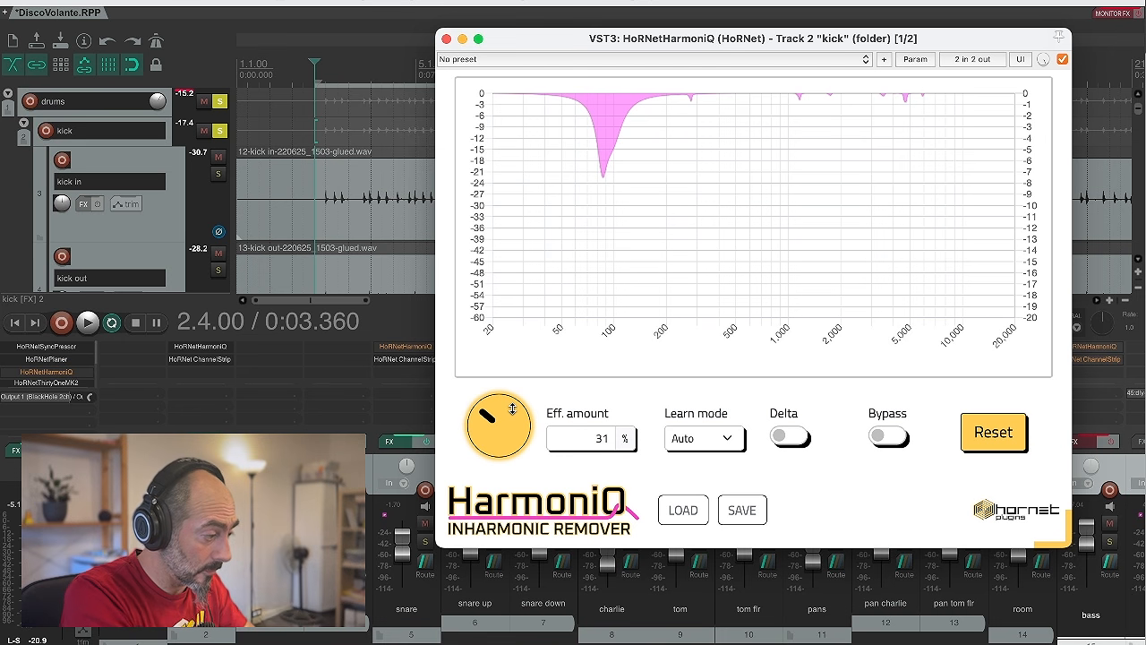
pyautogui.press('space')
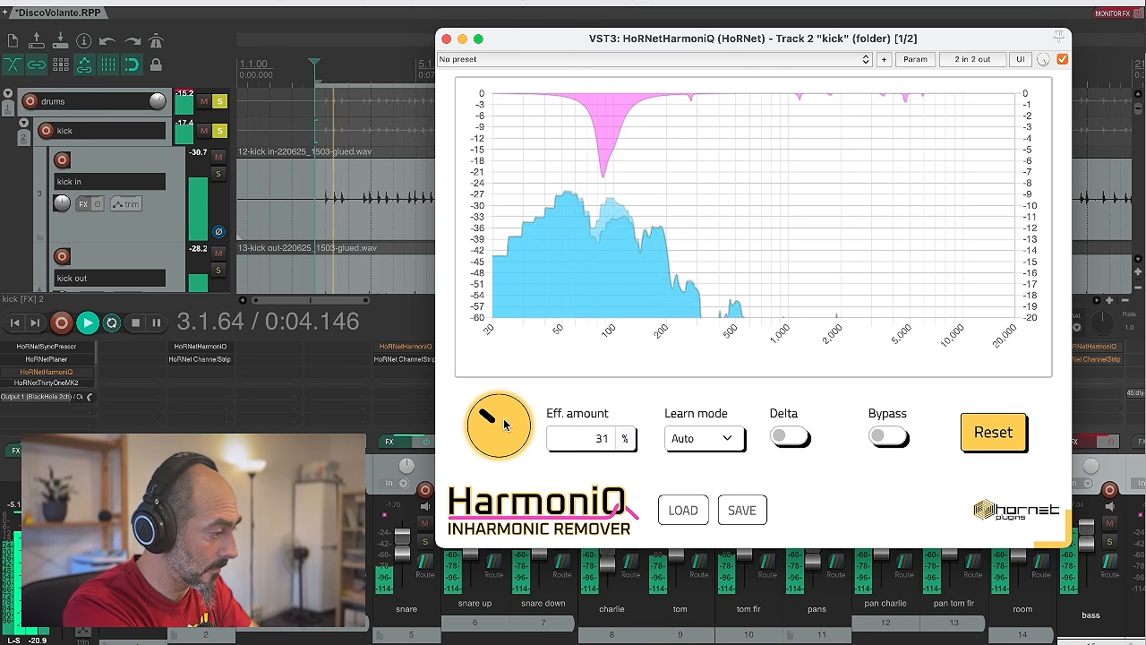
pyautogui.moveTo(505, 427); pyautogui.dragTo(482, 428)
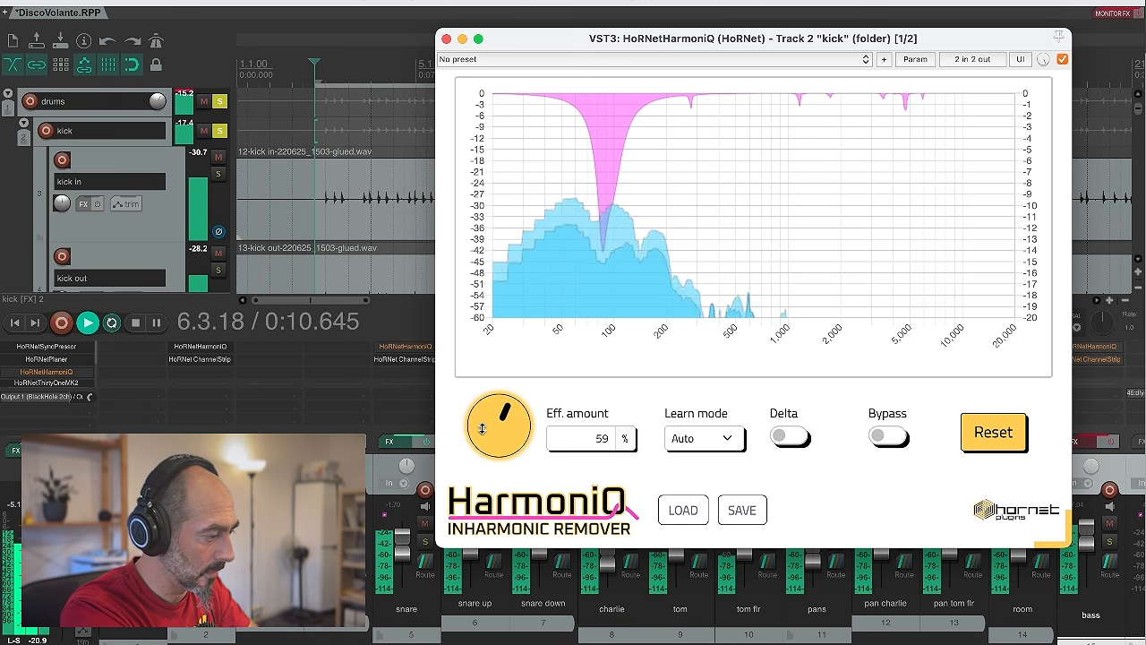
# Step: Listen to only what HarmoniQ removes from the kick by temporarily enabling Delta
pyautogui.click(782, 437)
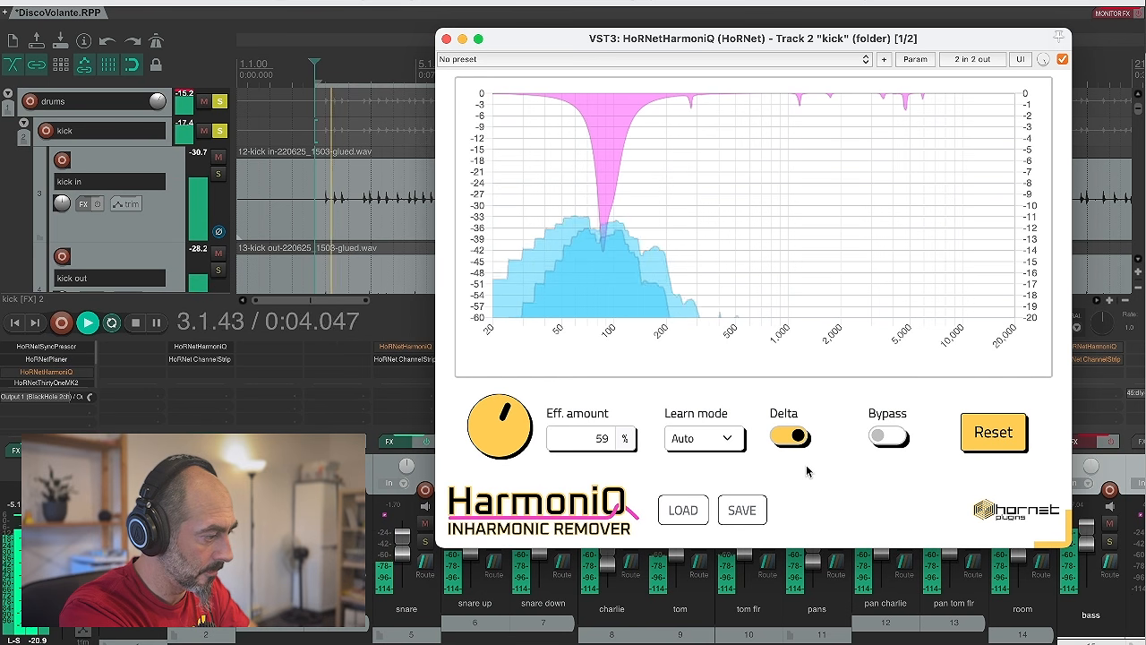
pyautogui.press('space')
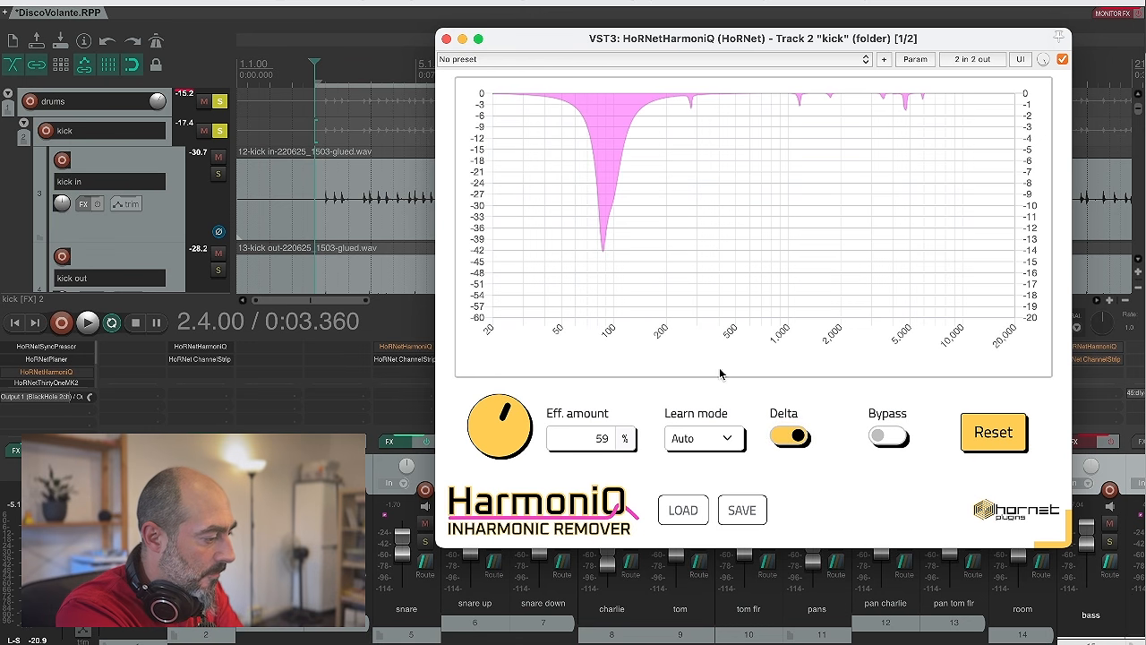
pyautogui.click(789, 436)
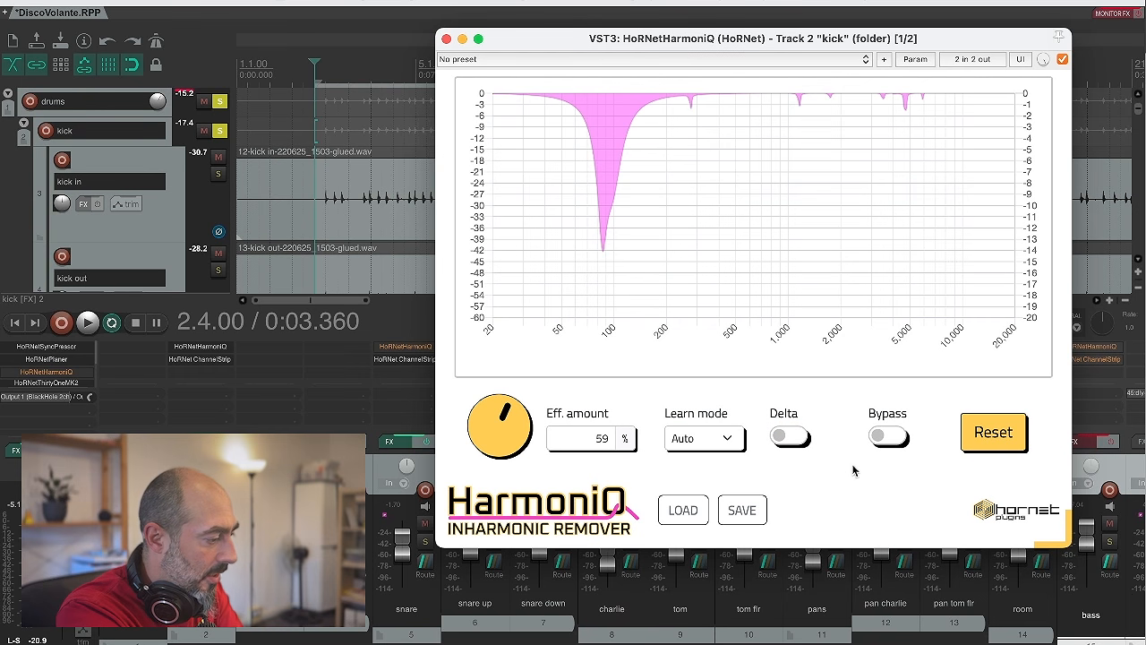
# Step: Compare the kick with and without HarmoniQ by toggling its Bypass during looped playback, leaving the effect active
pyautogui.click(889, 438)
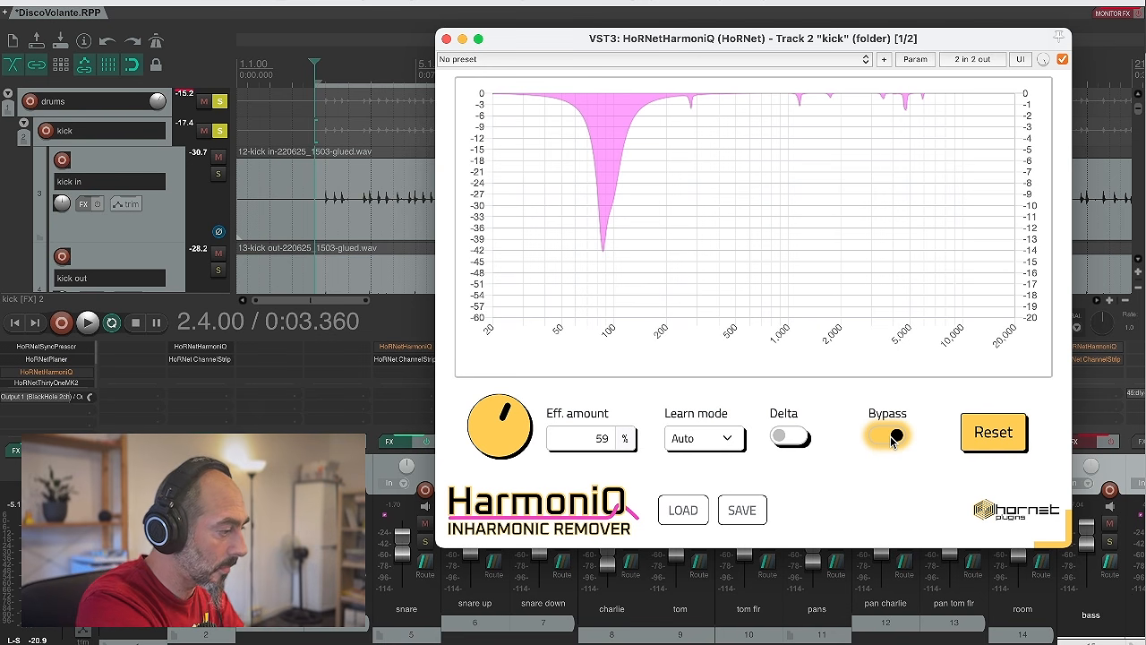
pyautogui.press('space')
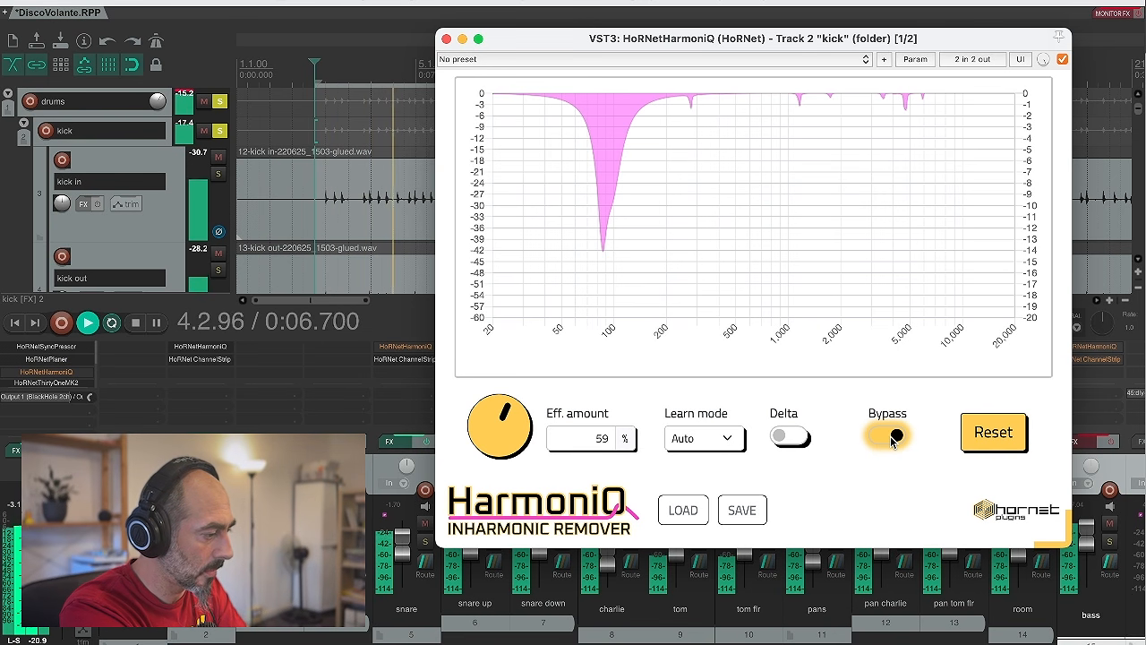
pyautogui.click(892, 437)
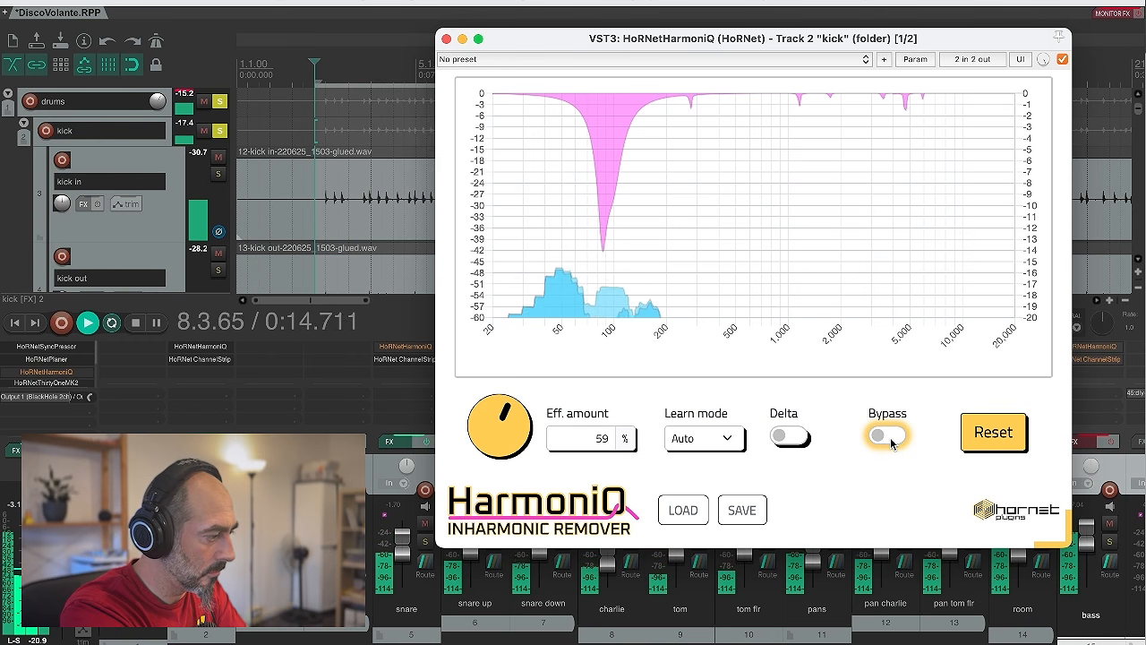
pyautogui.click(889, 437)
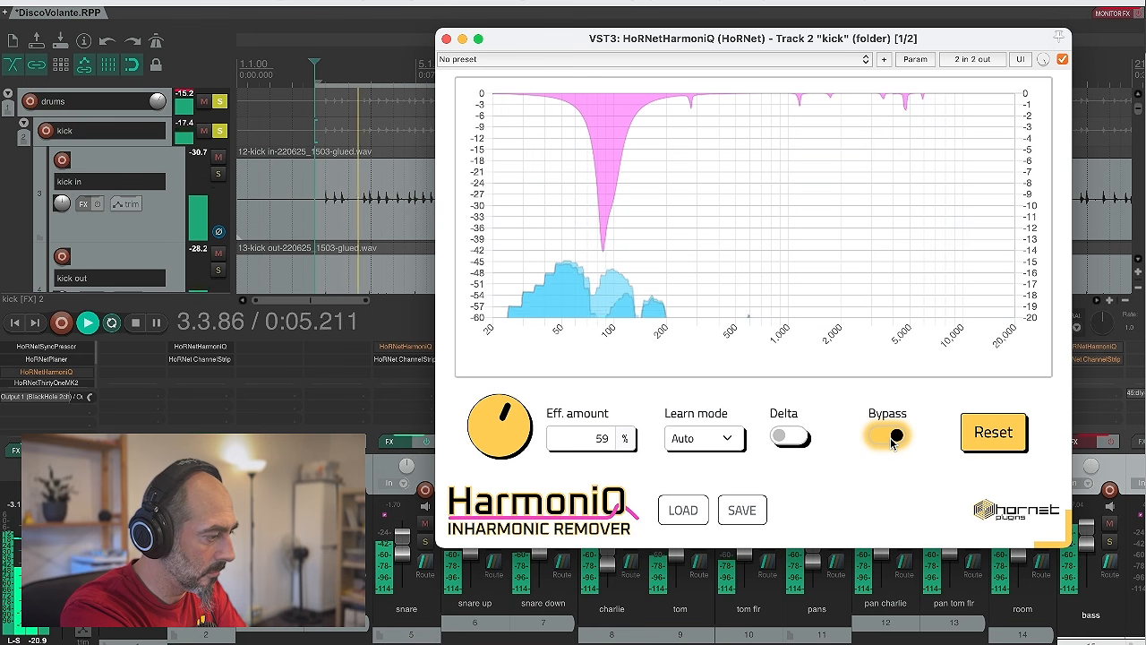
pyautogui.click(889, 437)
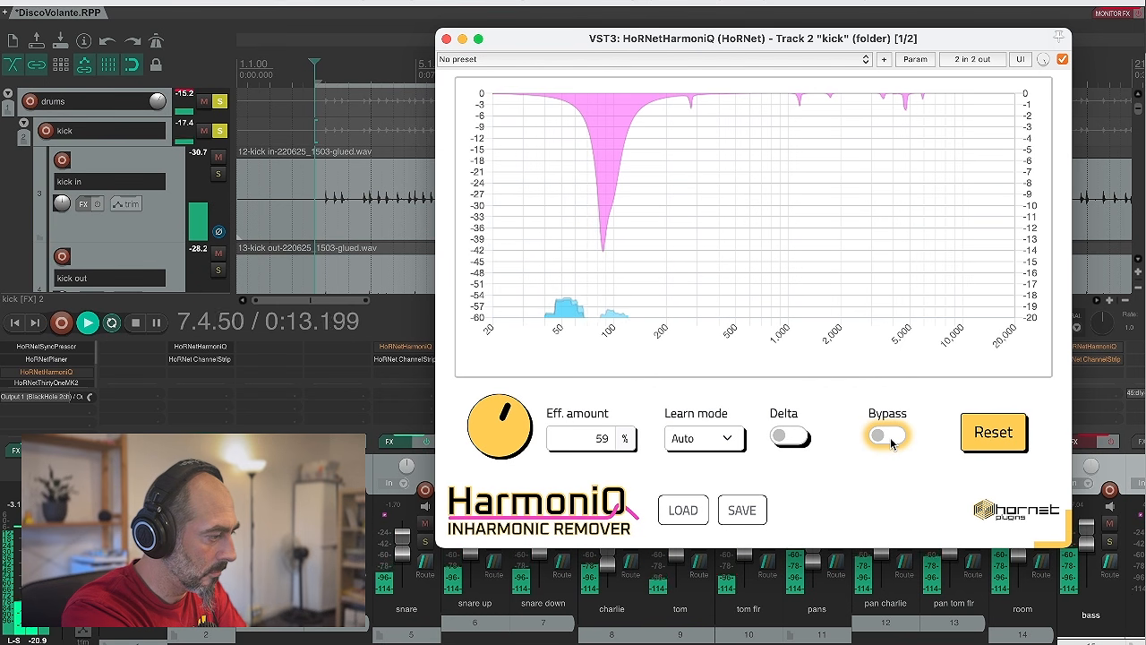
pyautogui.press('space')
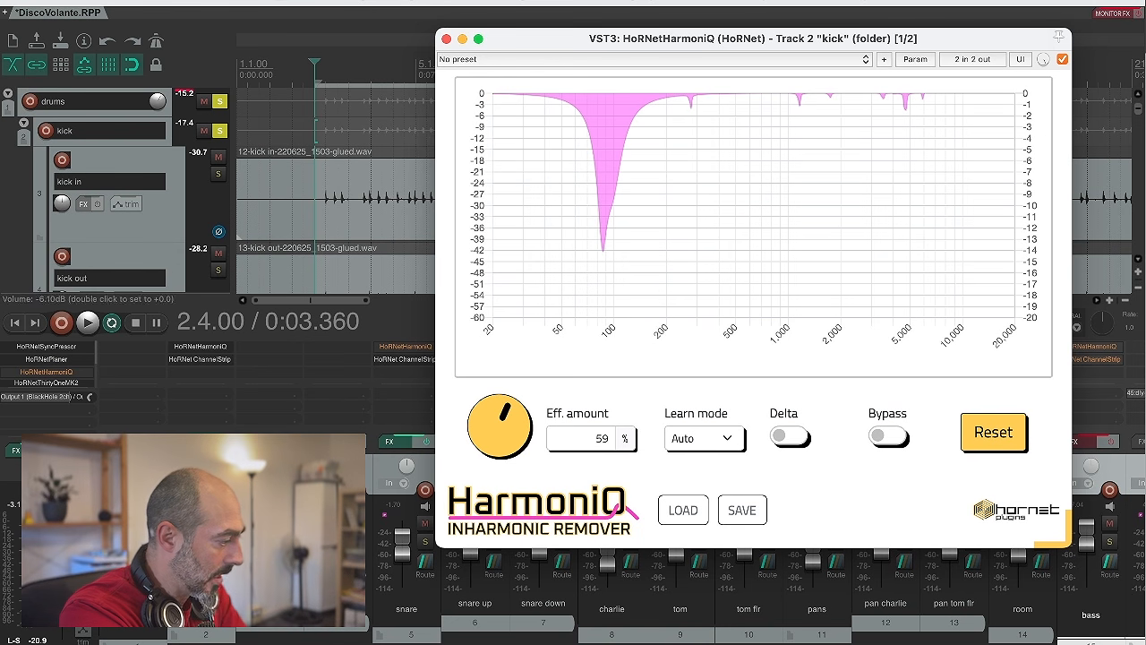
pyautogui.press('space')
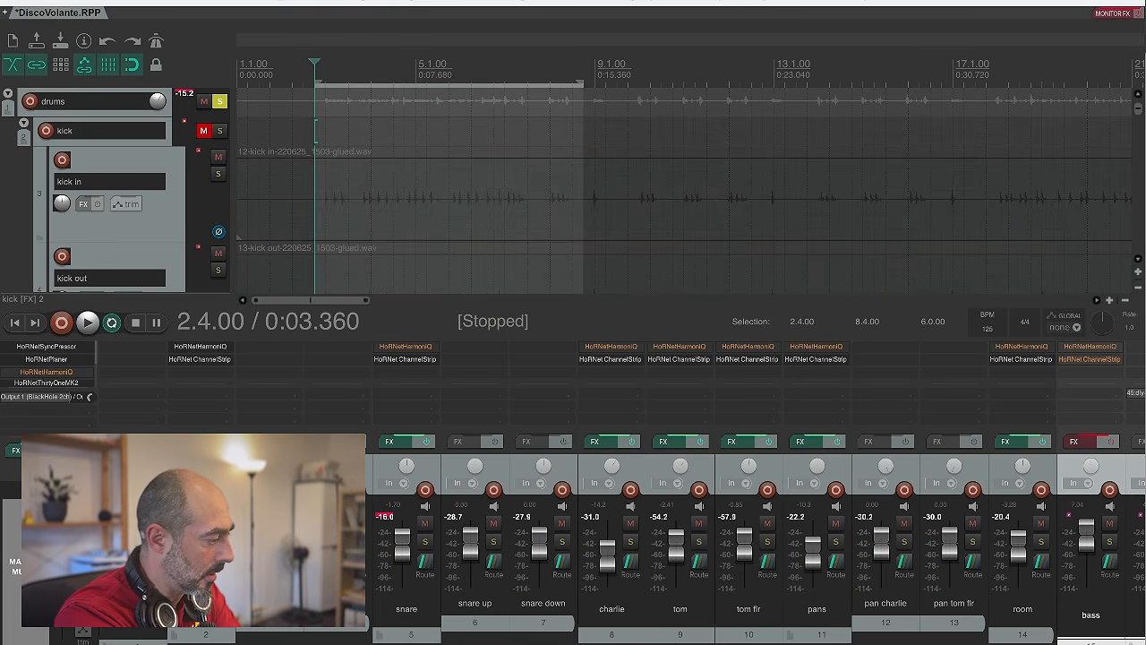
# Step: Enable HarmoniQ on the snare folder track, and reset it to relearn the snare during playback
pyautogui.click(421, 349)
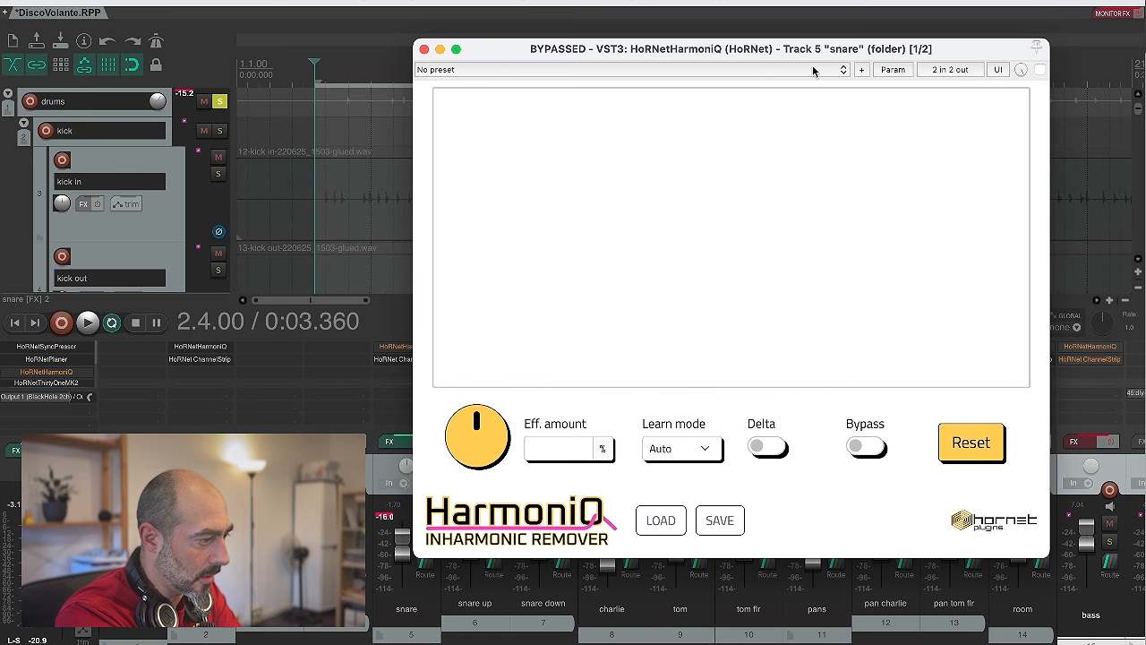
pyautogui.click(1039, 71)
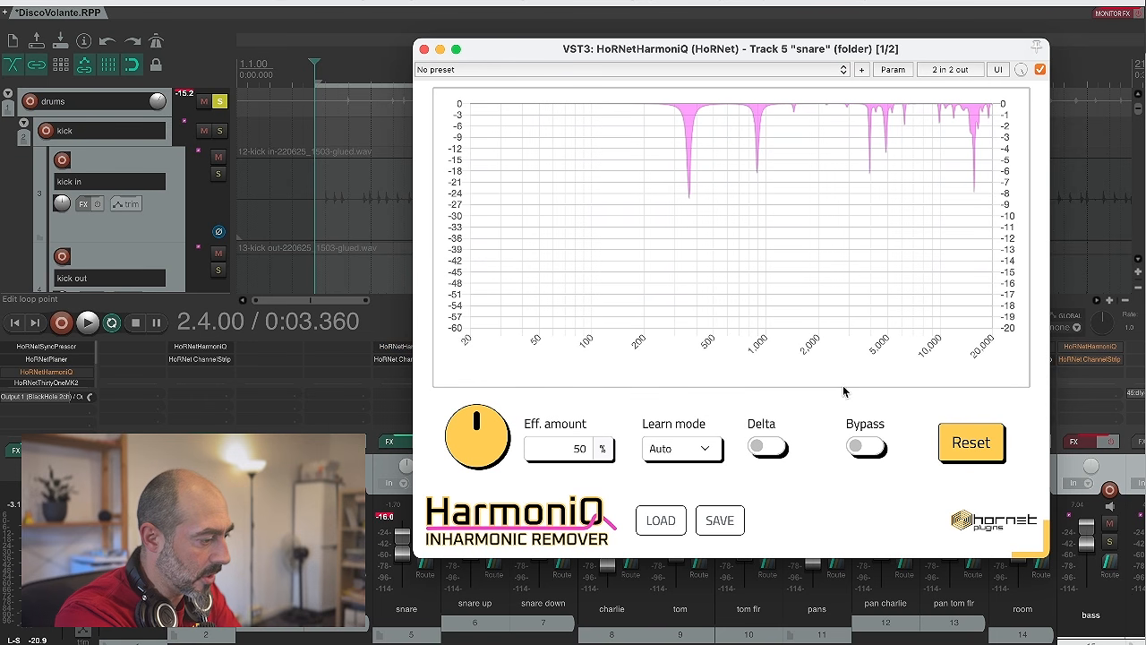
pyautogui.click(968, 456)
pyautogui.scroll(-5, 146, 219)
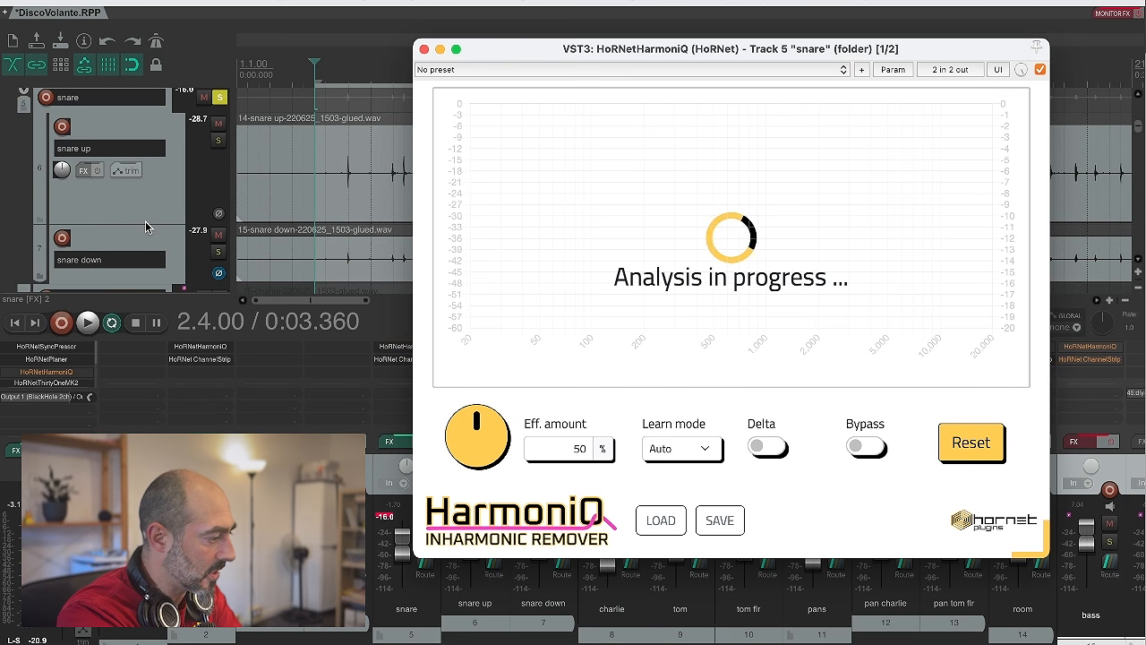
pyautogui.press('space')
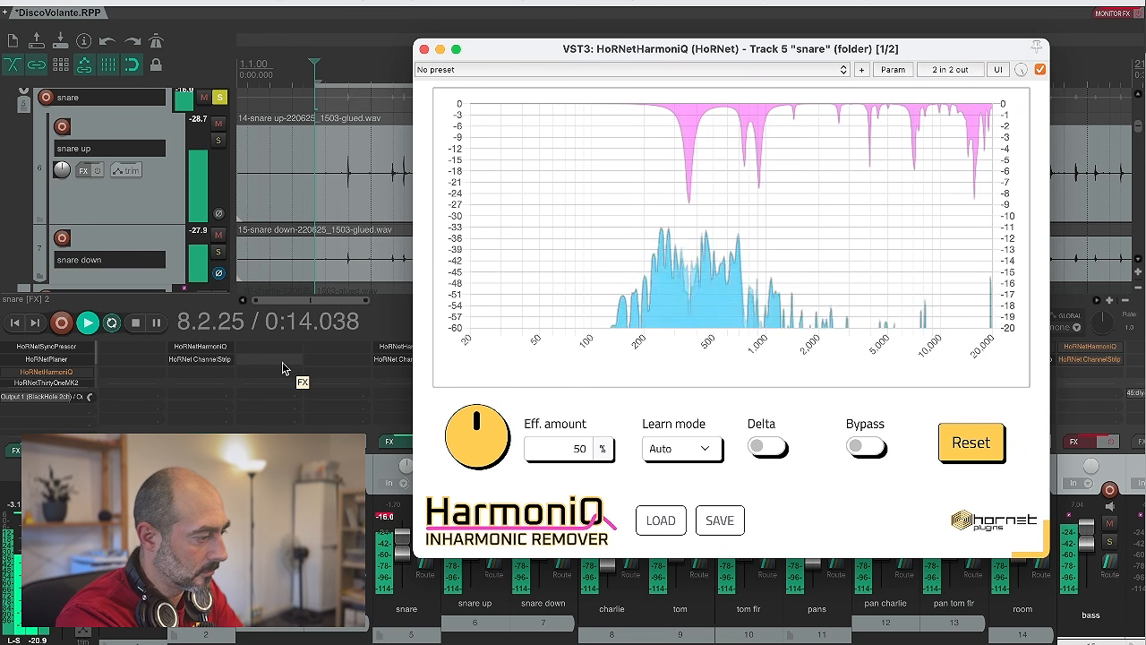
pyautogui.press('space')
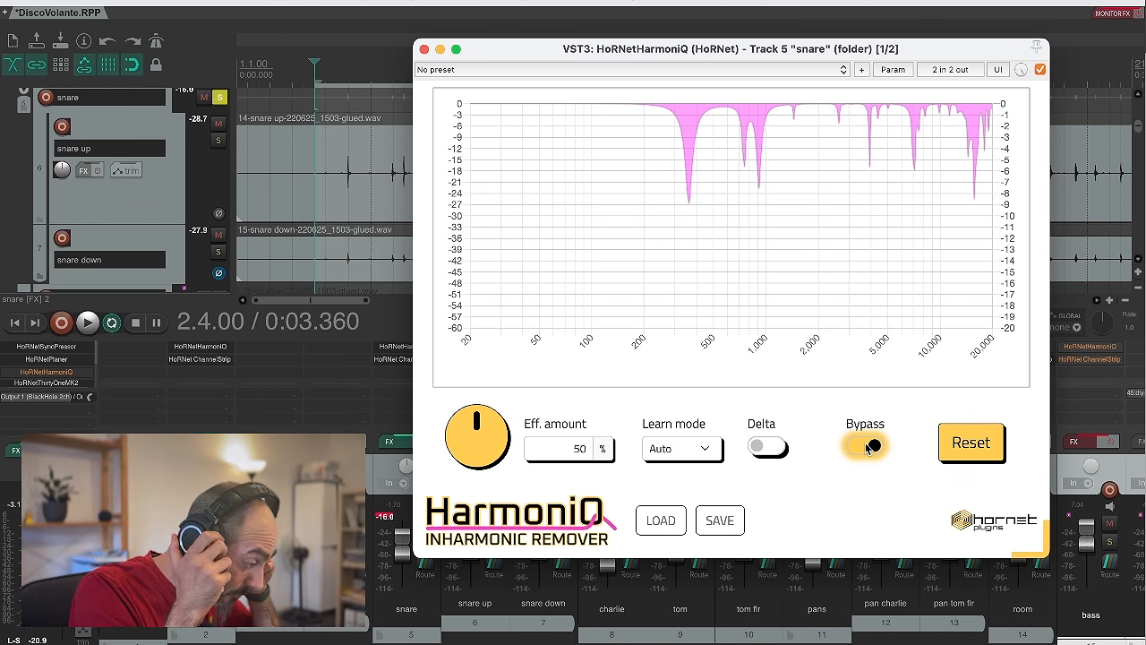
# Step: Raise the snare's HarmoniQ effect amount to 77% during playback, comparing it against the bypassed sound
pyautogui.press('space')
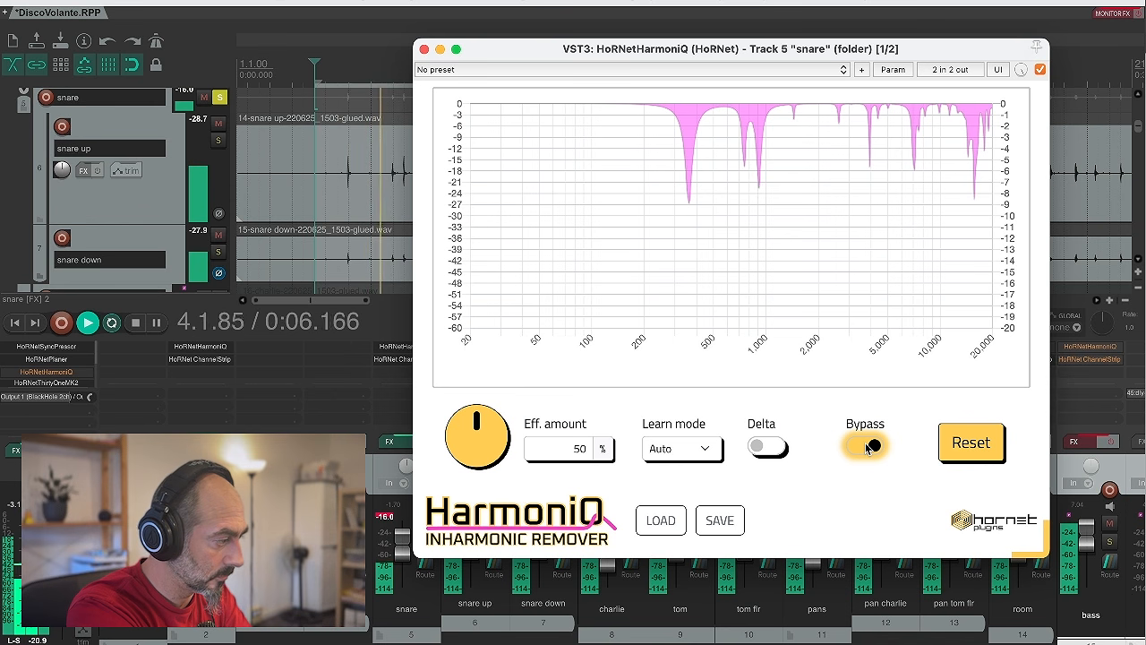
pyautogui.click(867, 447)
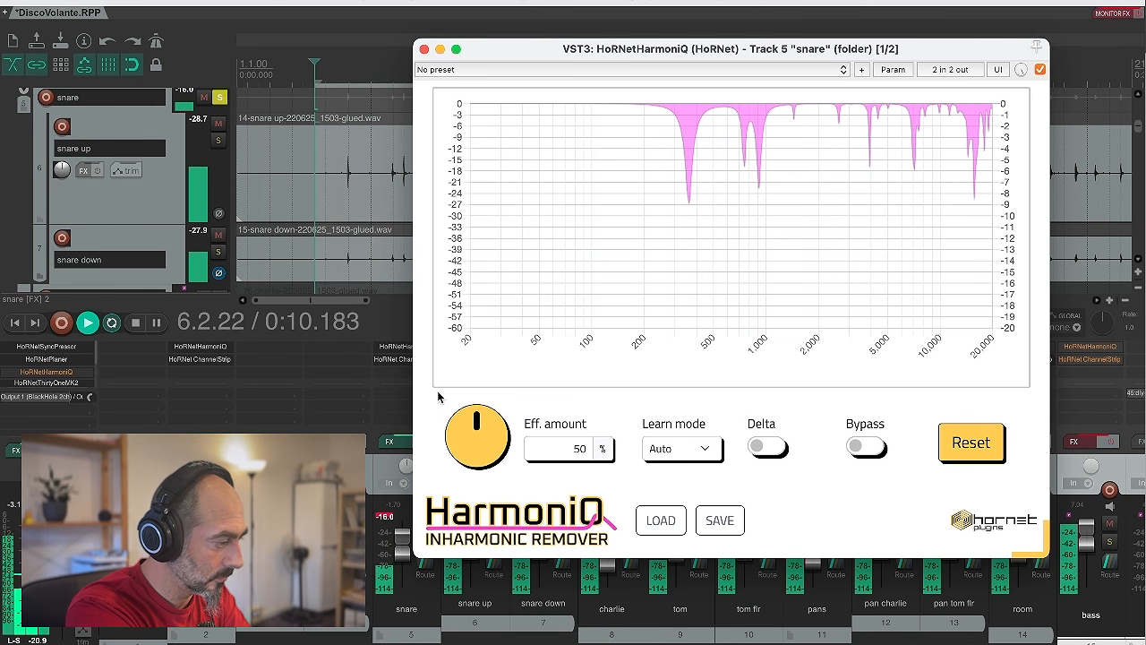
pyautogui.moveTo(456, 423); pyautogui.dragTo(468, 372)
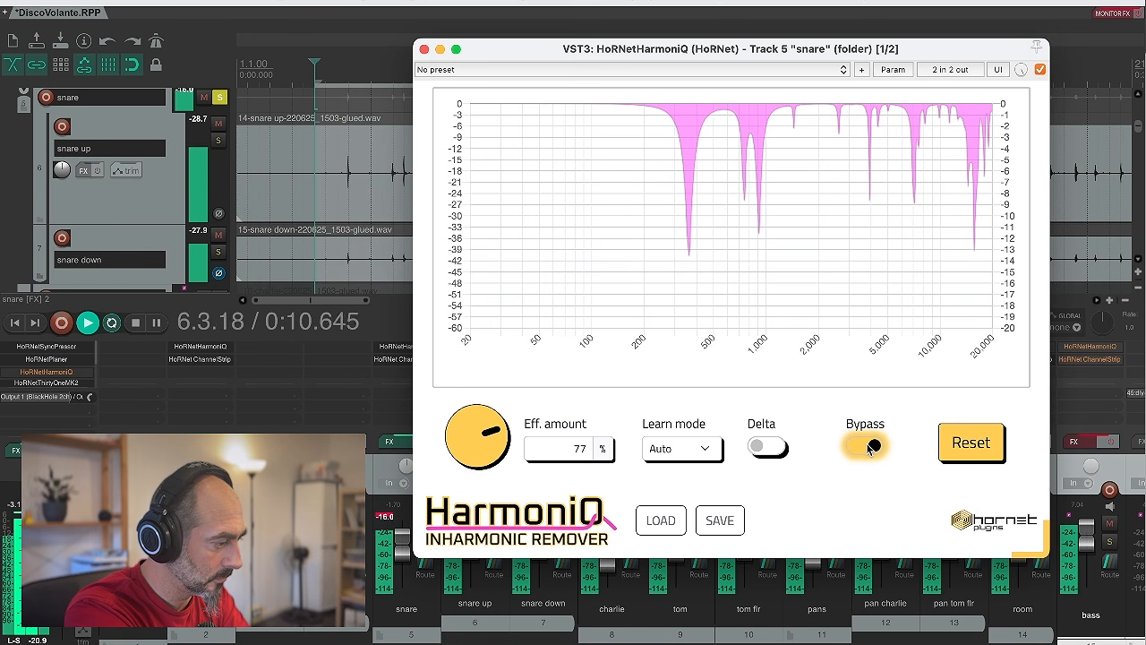
pyautogui.click(869, 448)
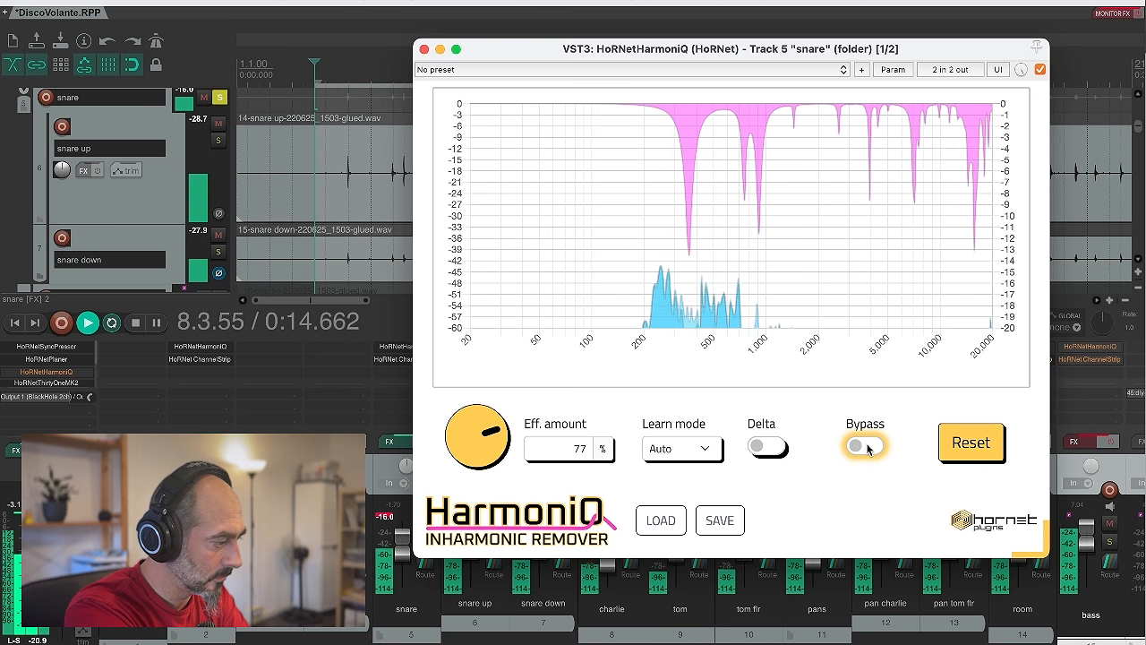
# Step: Listen to only what HarmoniQ removes from the snare with Delta on, and turn Delta back off
pyautogui.click(756, 445)
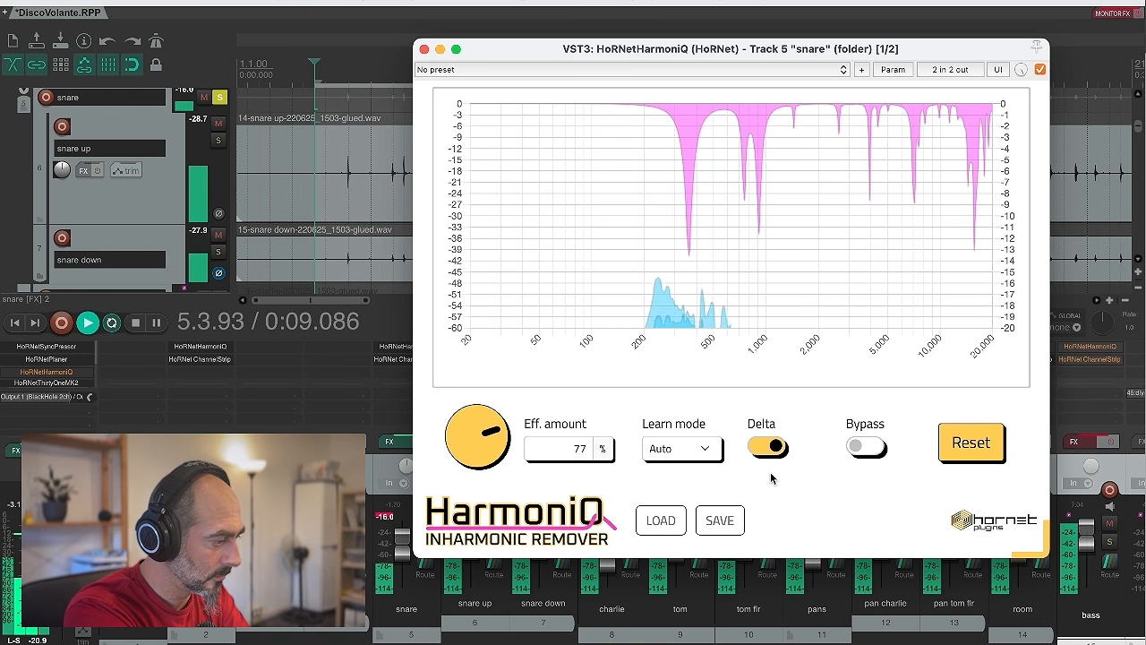
pyautogui.press('space')
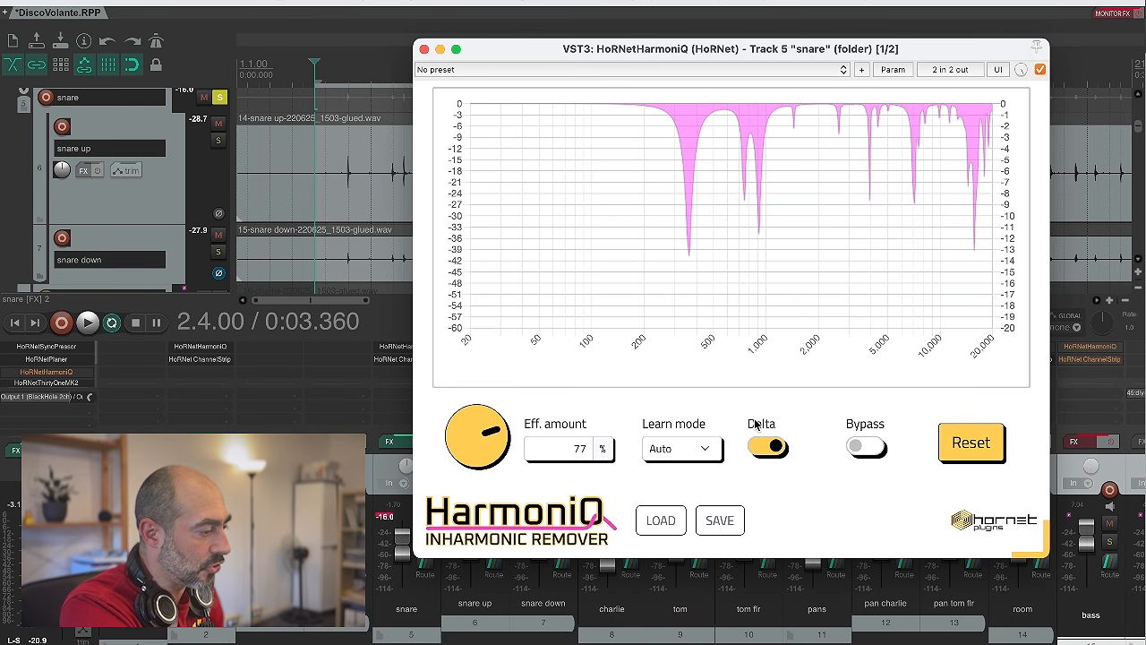
pyautogui.press('space')
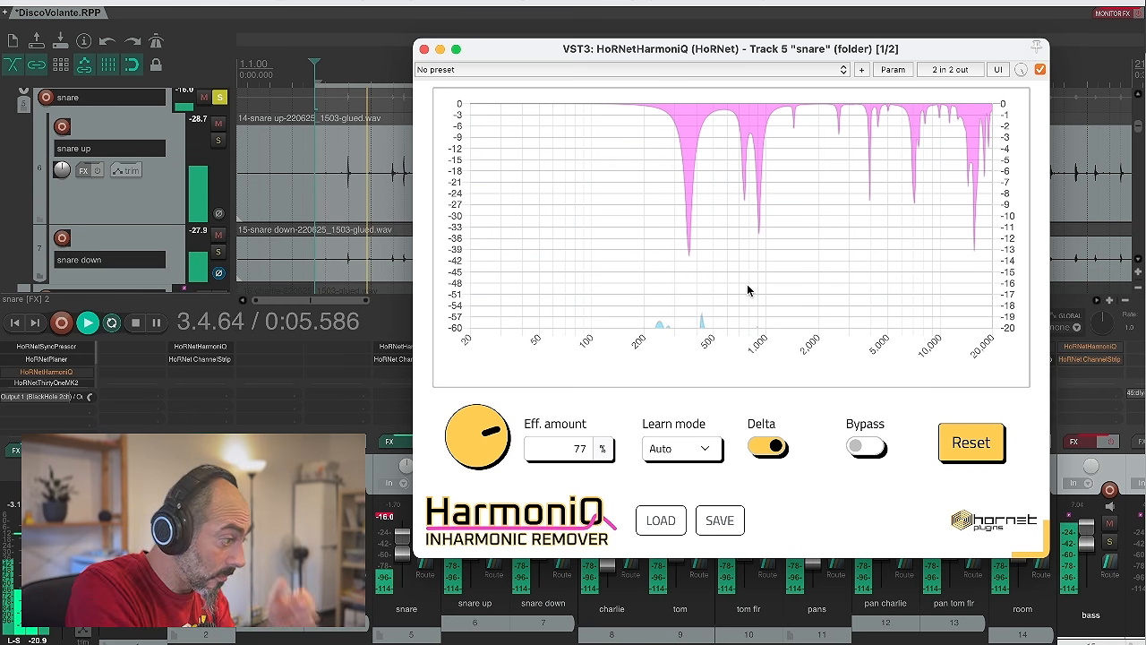
pyautogui.click(768, 447)
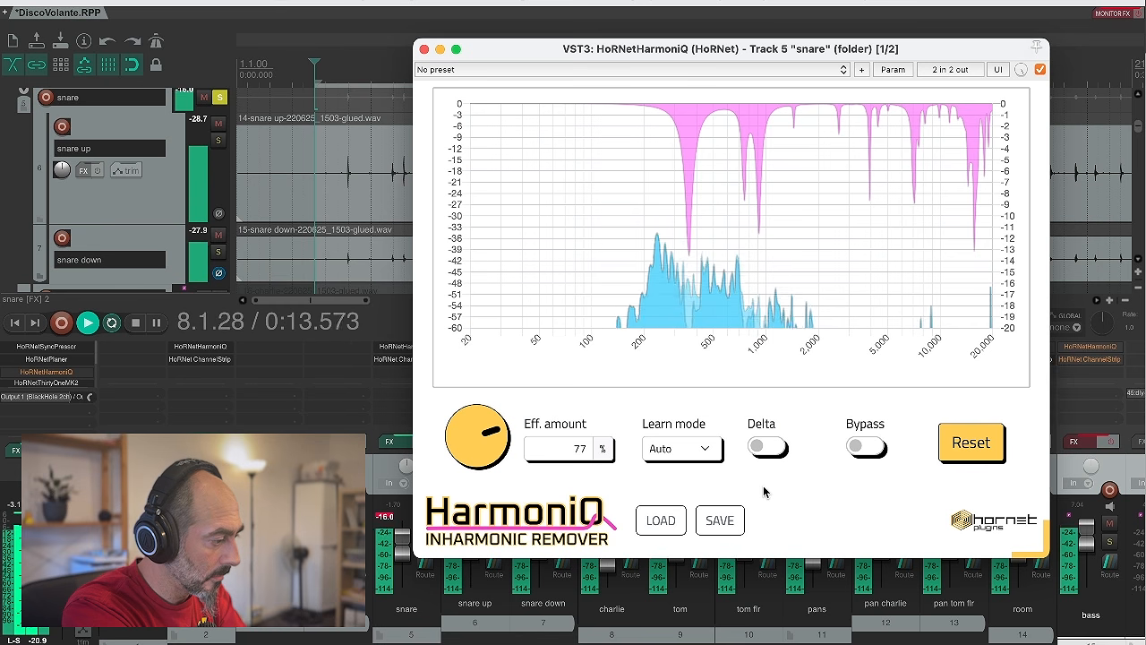
# Step: Compare the processed snare with its bypassed sound, leave HarmoniQ active, and close the snare's plug-in window
pyautogui.click(864, 448)
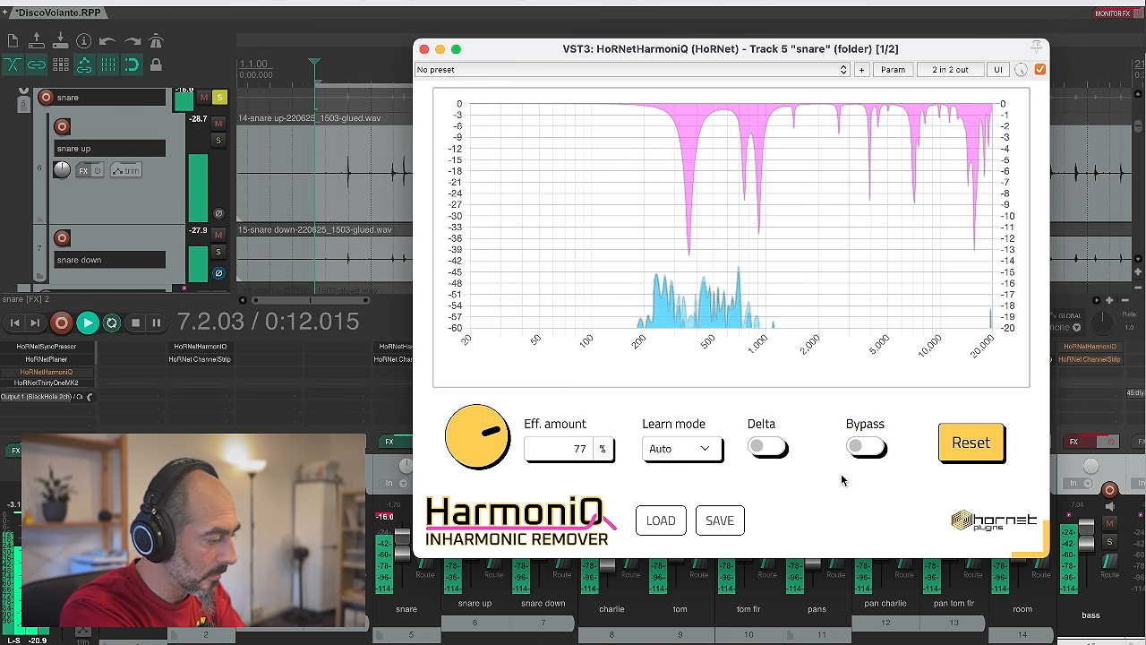
pyautogui.press('space')
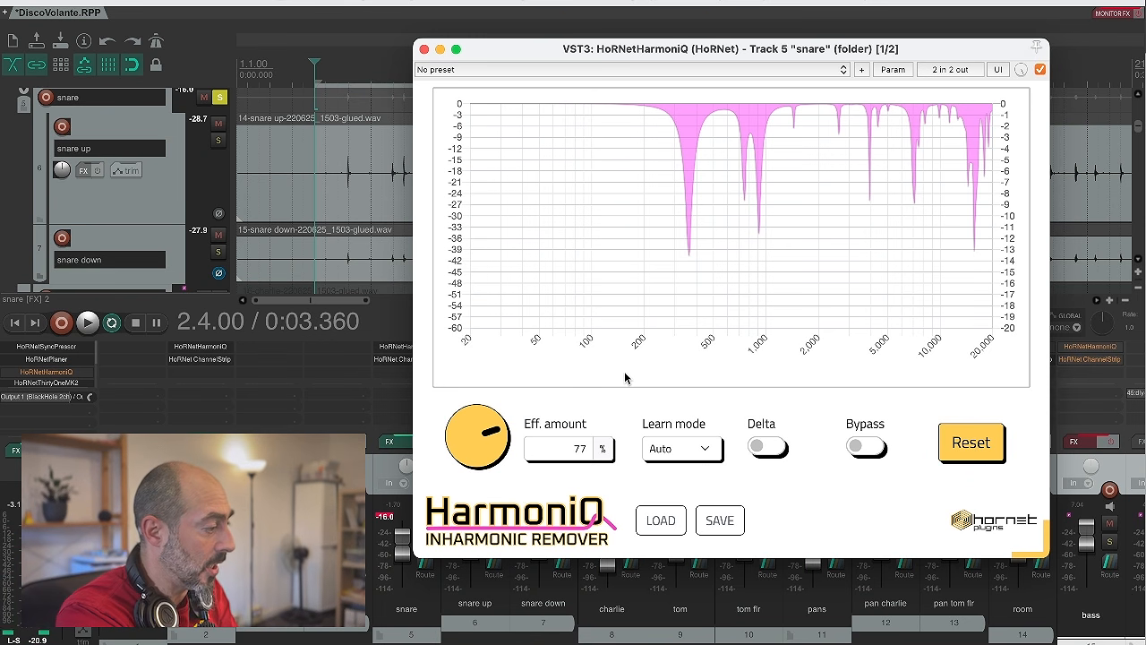
pyautogui.click(425, 49)
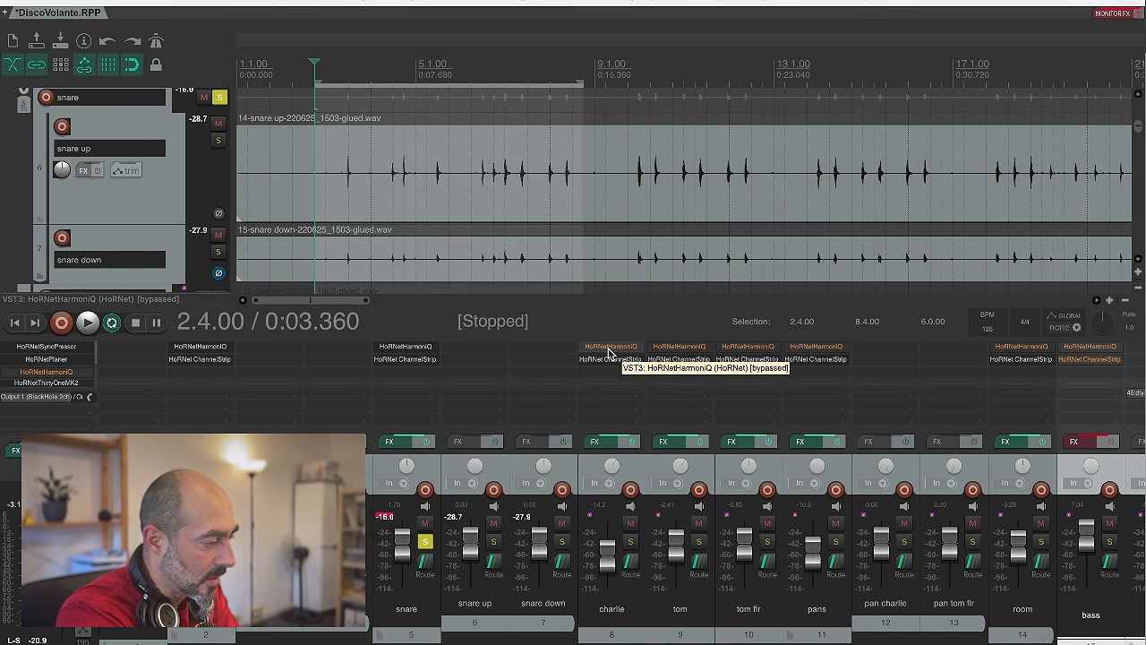
# Step: Enable HarmoniQ on the charlie track and on the tom track, closing each plug-in window
pyautogui.click(608, 348)
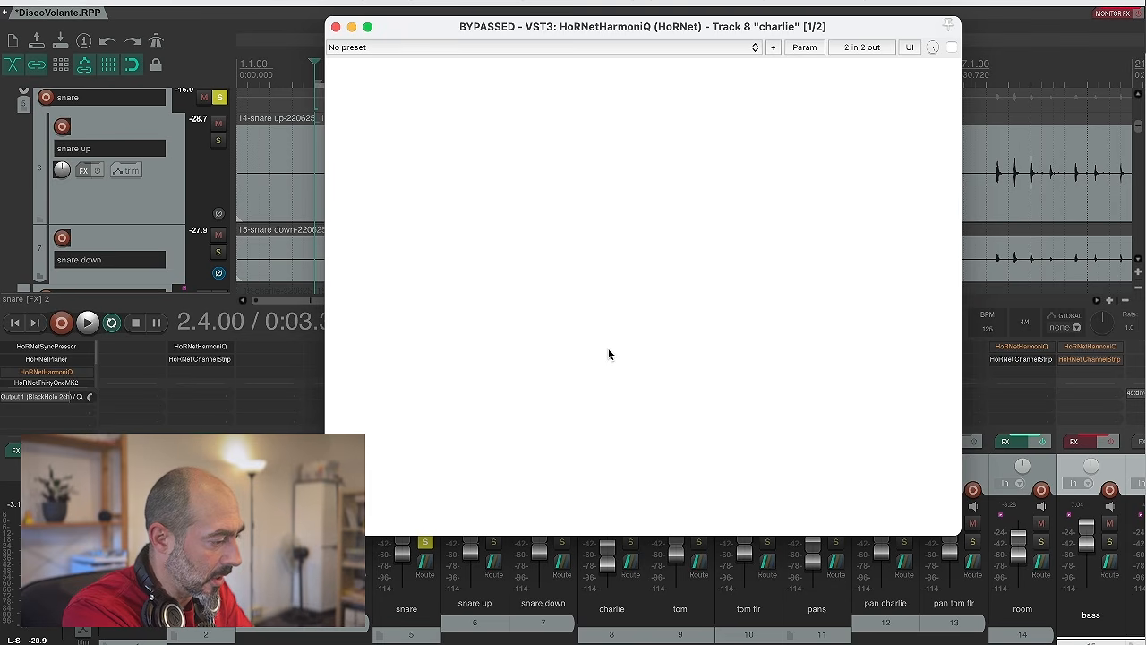
pyautogui.click(951, 48)
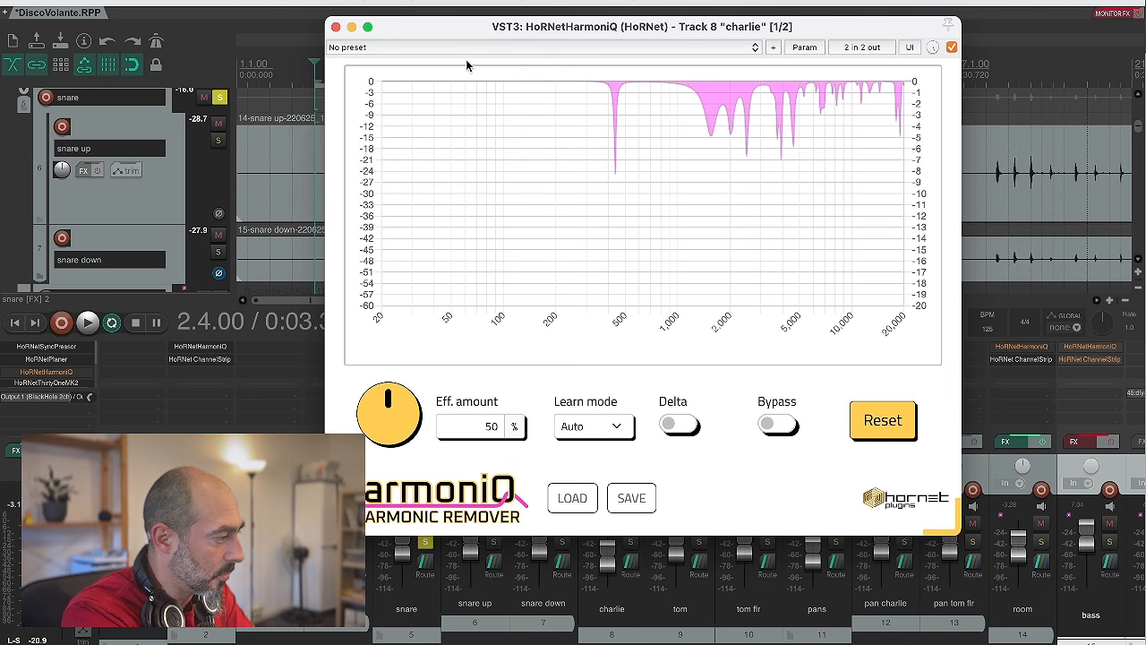
pyautogui.click(336, 27)
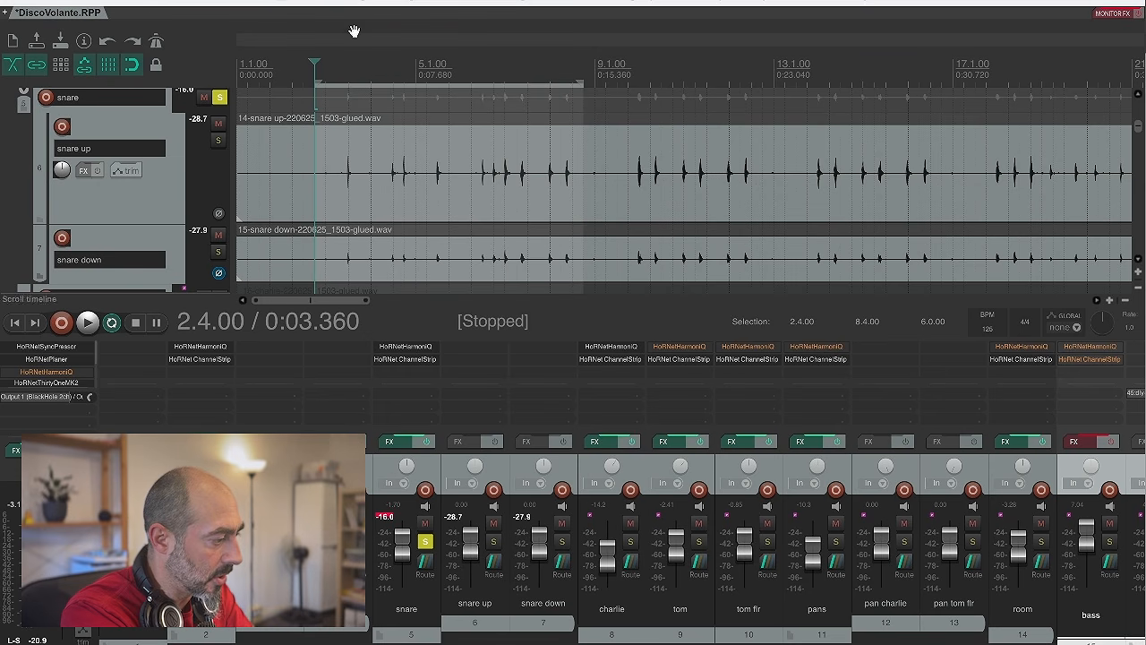
pyautogui.click(695, 351)
pyautogui.click(978, 87)
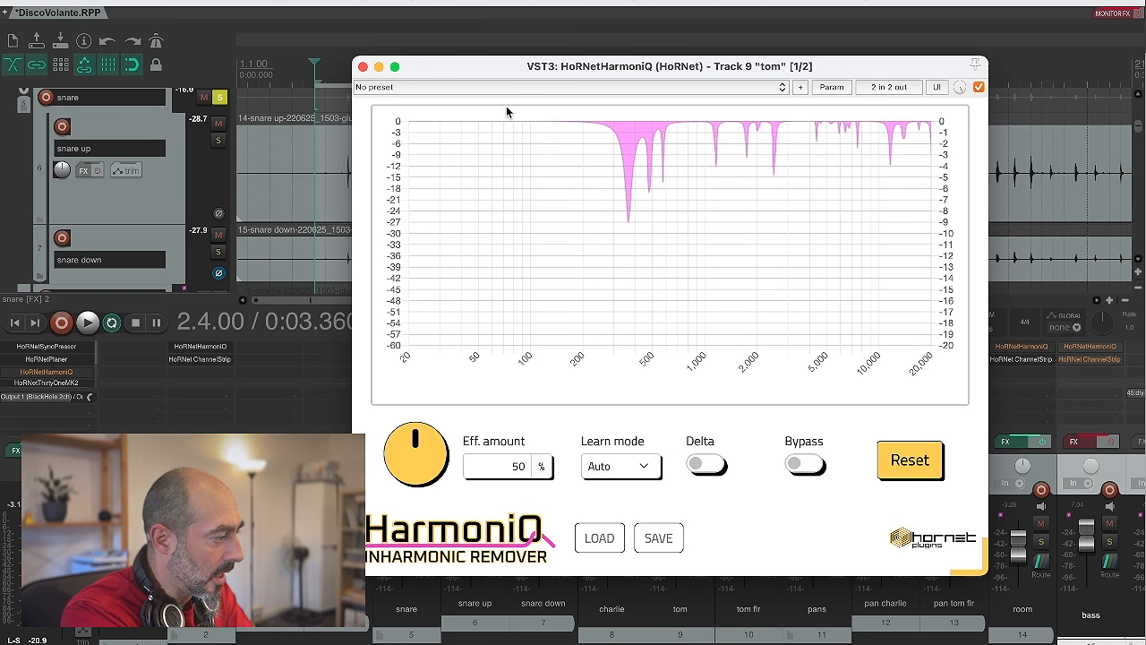
pyautogui.click(364, 67)
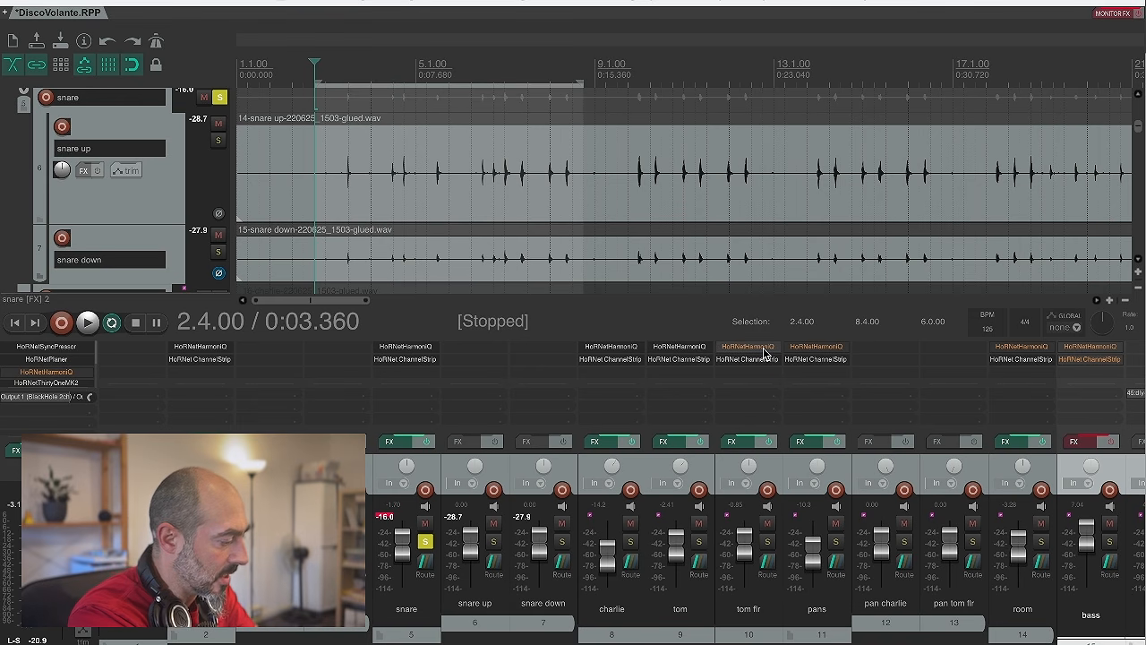
# Step: Activate every bypassed HarmoniQ instance in the project at once through the Project Bay, and bypass the bass track's FX chain
pyautogui.press('super+b')
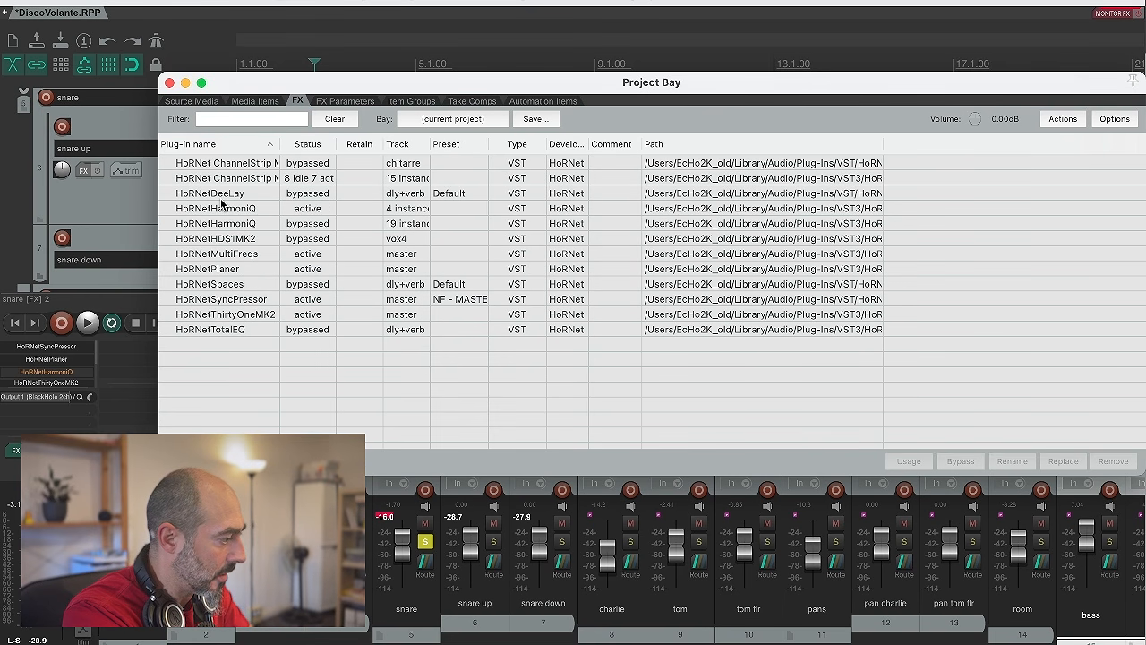
pyautogui.rightClick(221, 206)
pyautogui.click(218, 205)
pyautogui.rightClick(214, 224)
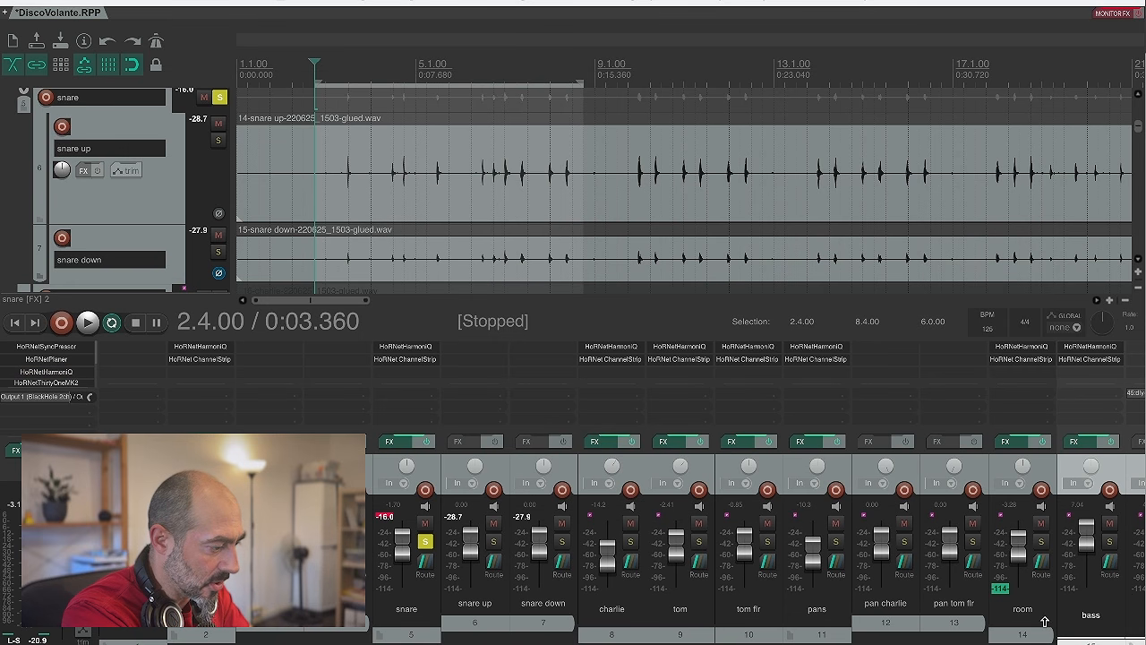
pyautogui.click(1109, 444)
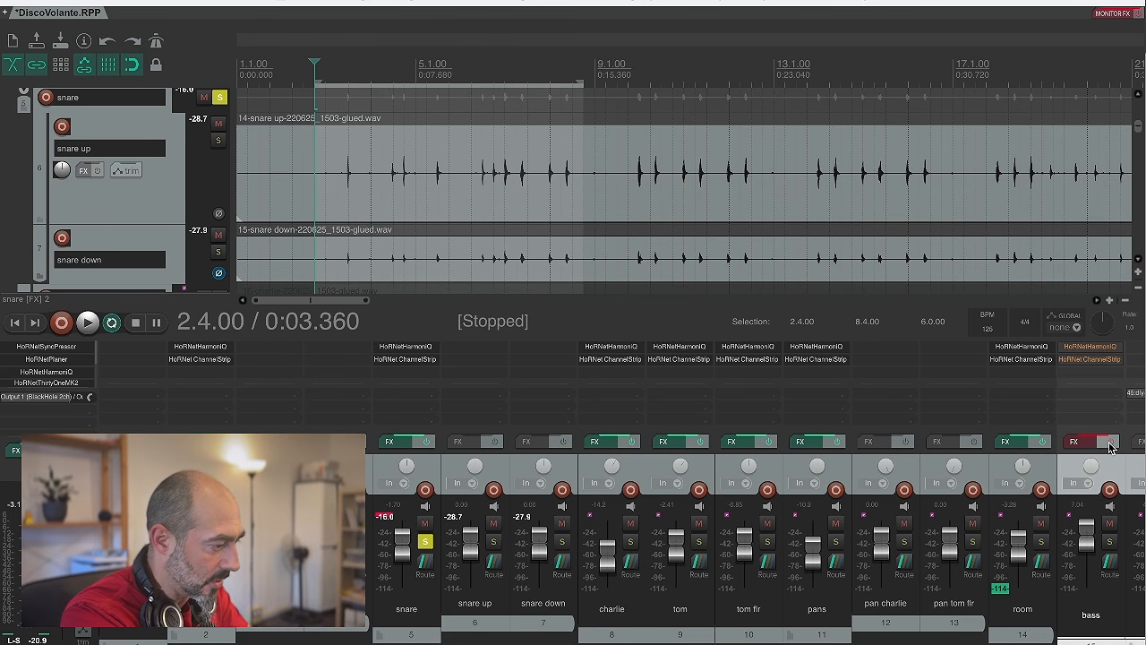
# Step: Take the snare out of solo and play the full mix with the Project Bay's plug-in list open
pyautogui.click(424, 542)
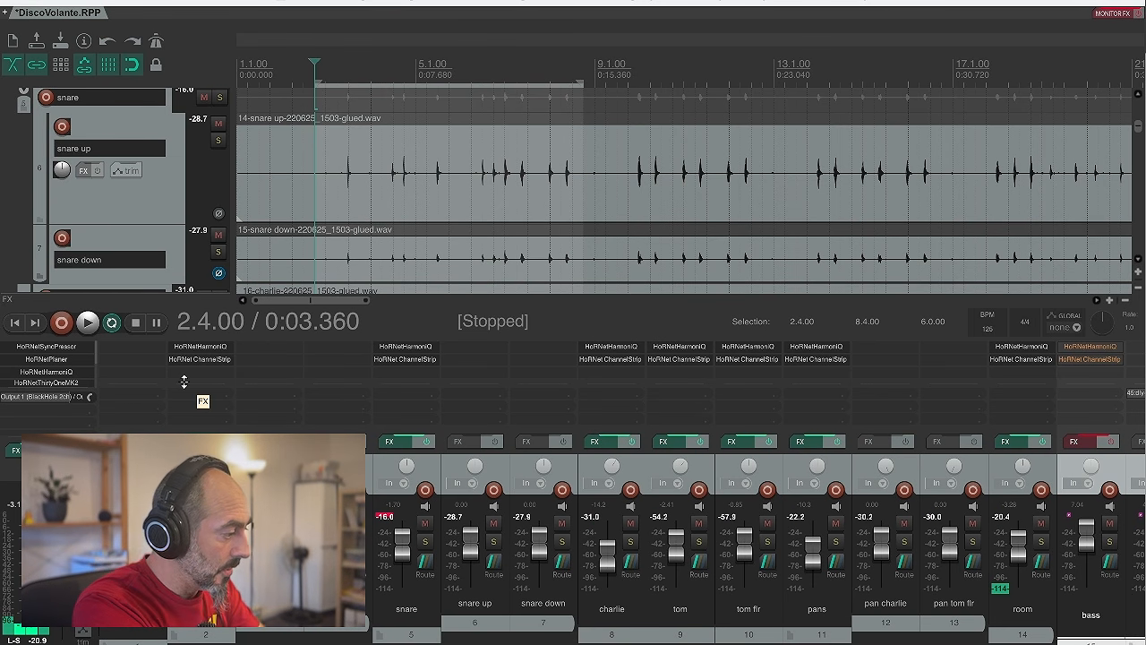
pyautogui.press('b')
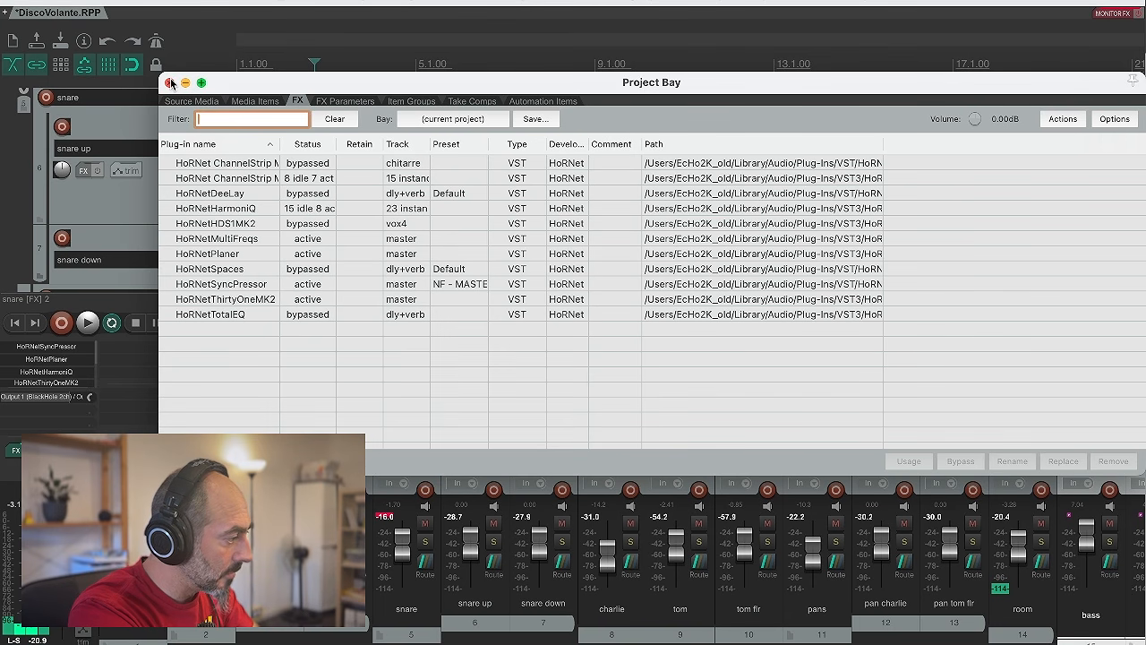
pyautogui.click(170, 82)
pyautogui.press('space')
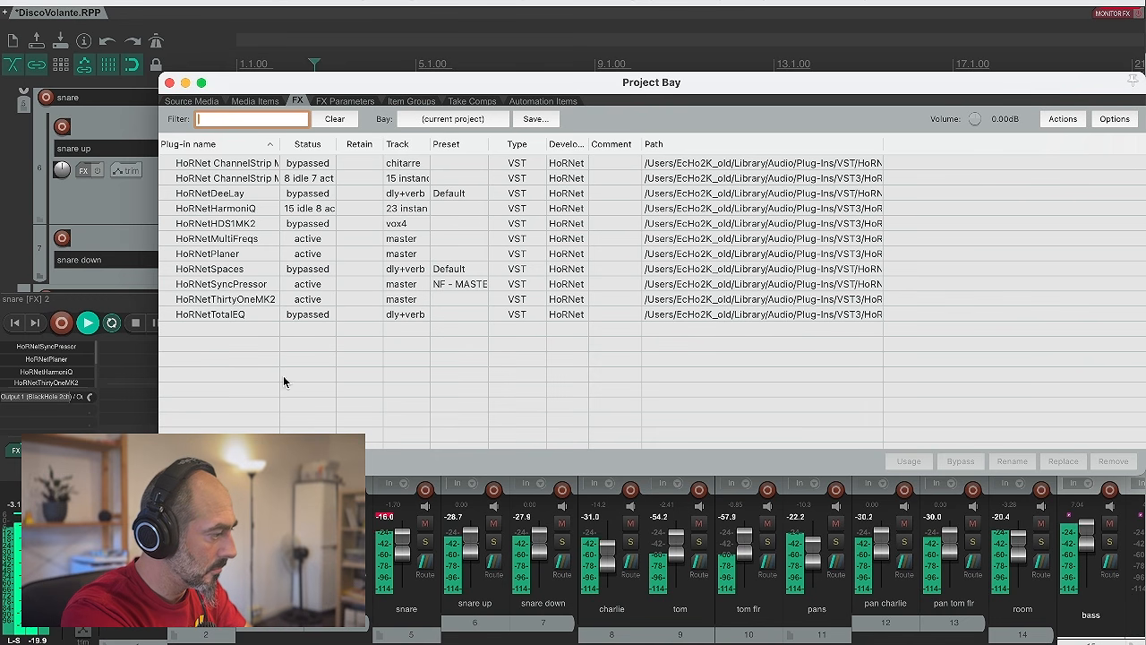
# Step: Compare the full mix with all HarmoniQ instances bypassed and re-enabled, stop playback, and bypass the bass track's FX chain again
pyautogui.rightClick(230, 211)
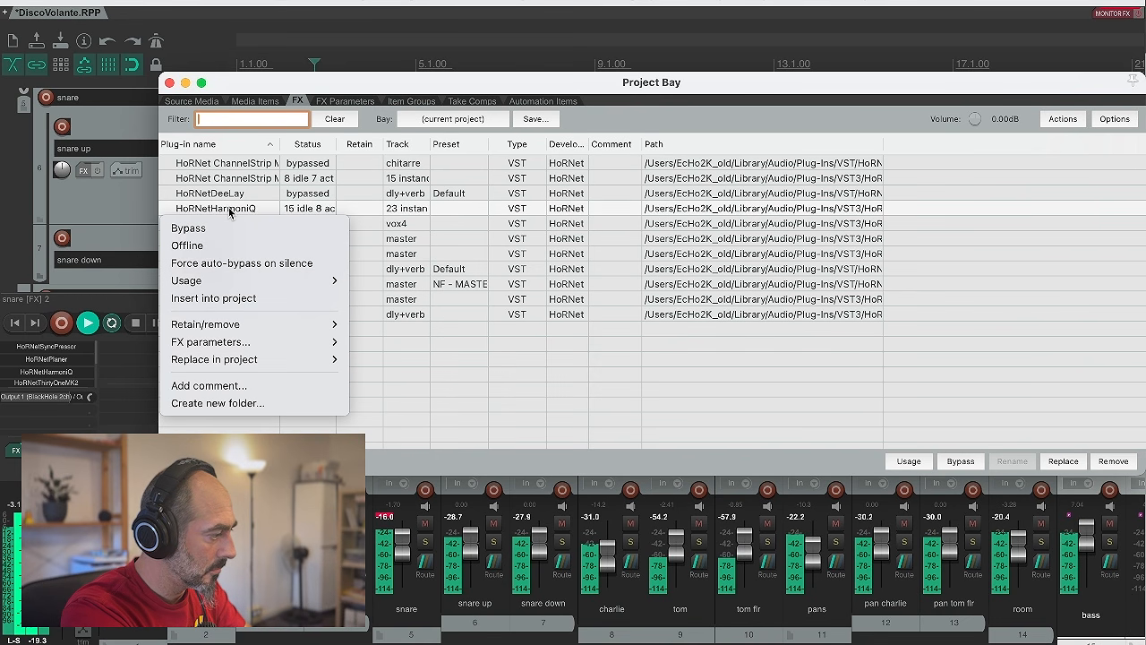
pyautogui.click(224, 228)
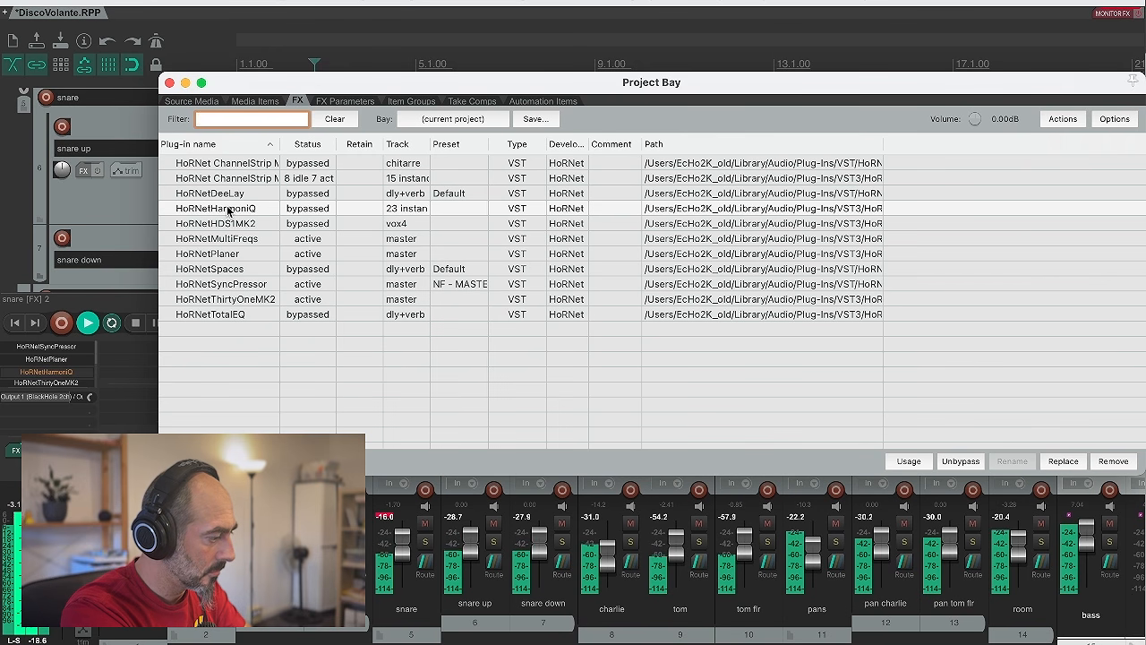
pyautogui.rightClick(229, 211)
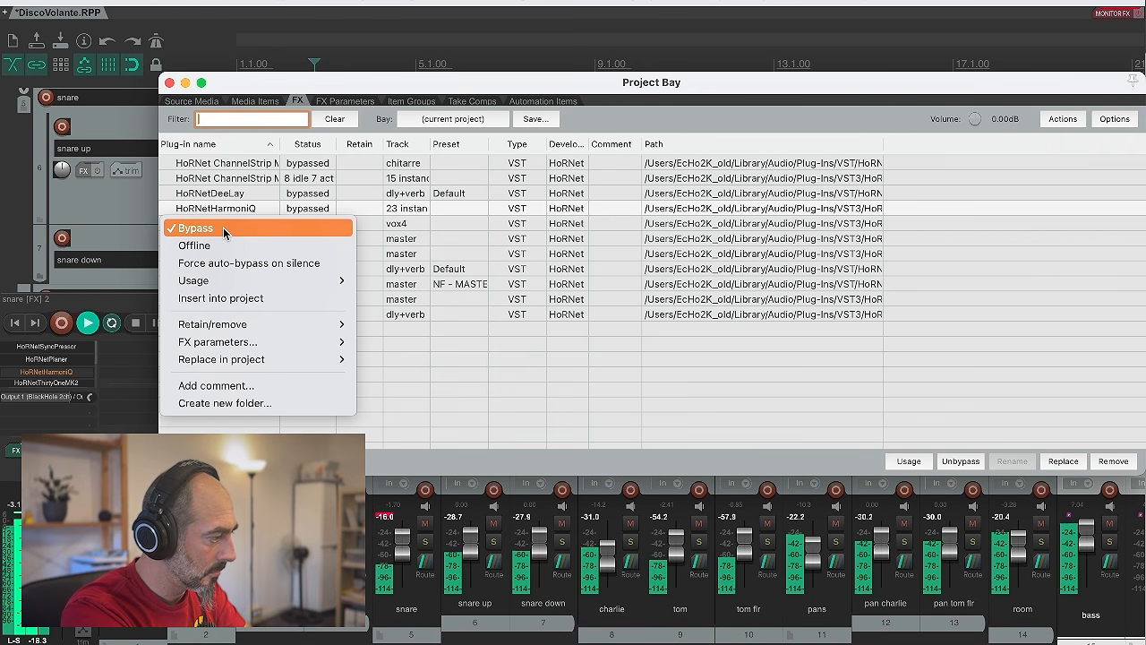
pyautogui.click(224, 230)
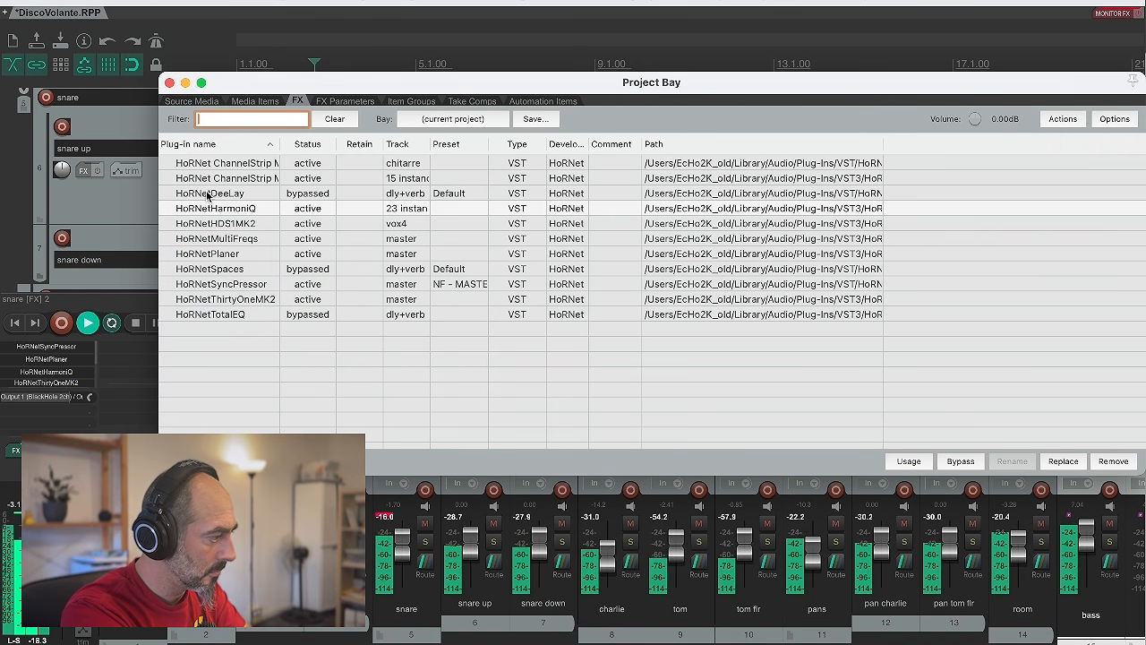
pyautogui.click(169, 82)
pyautogui.press('space')
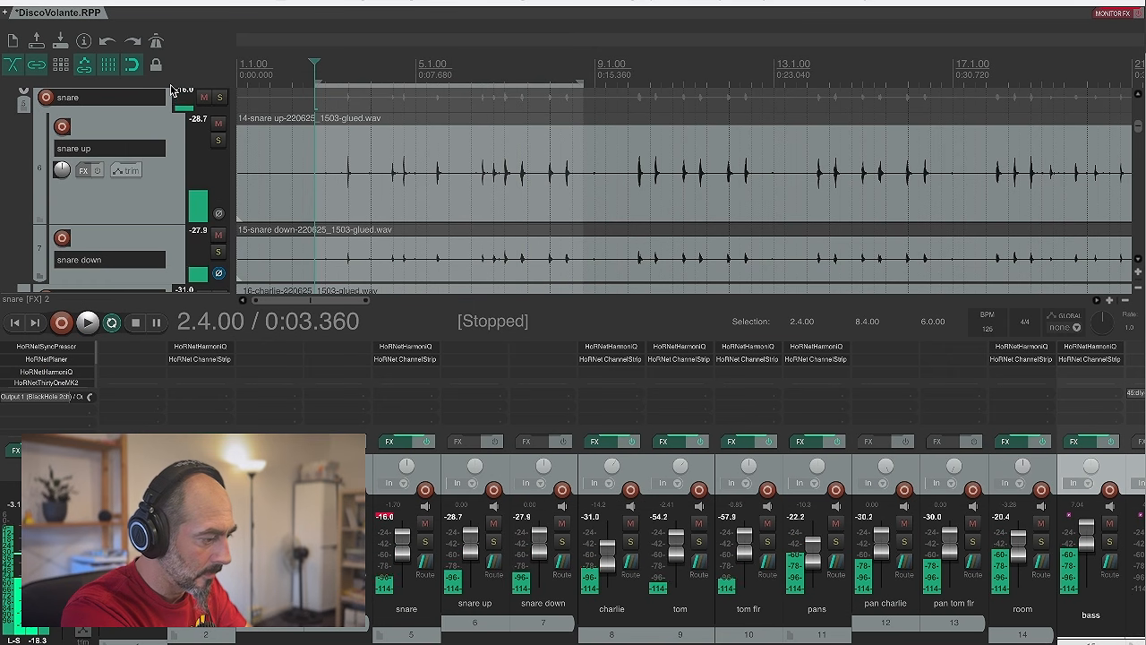
pyautogui.click(1107, 442)
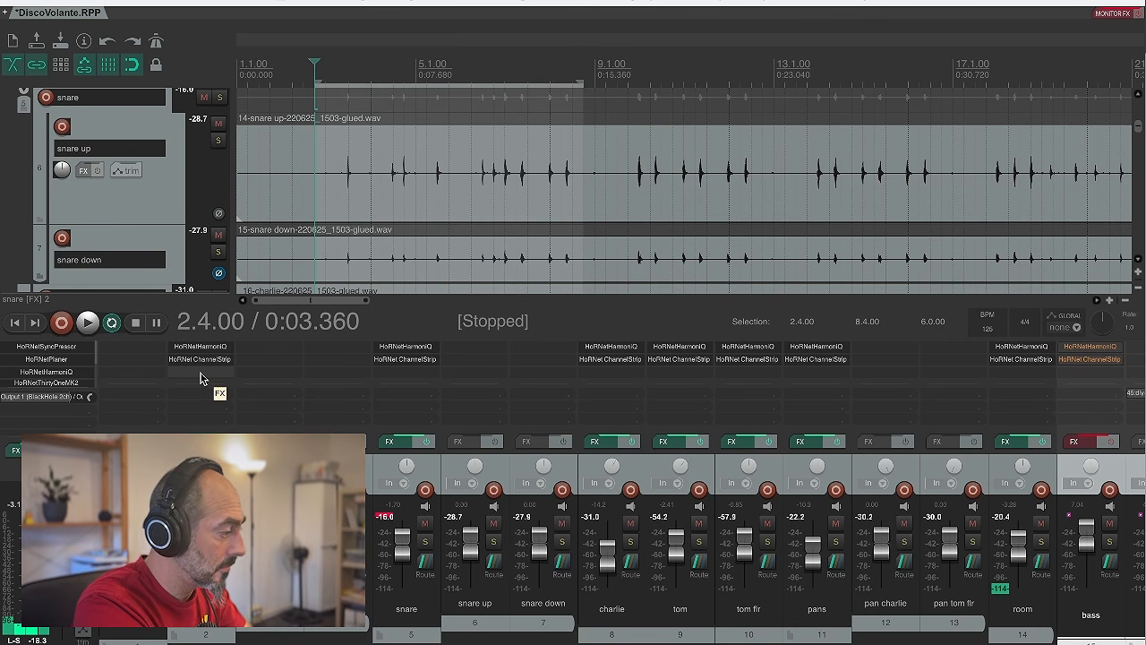
# Step: Play the full mix again, bypass all HarmoniQ instances project-wide for comparison, and close the Project Bay
pyautogui.press('space')
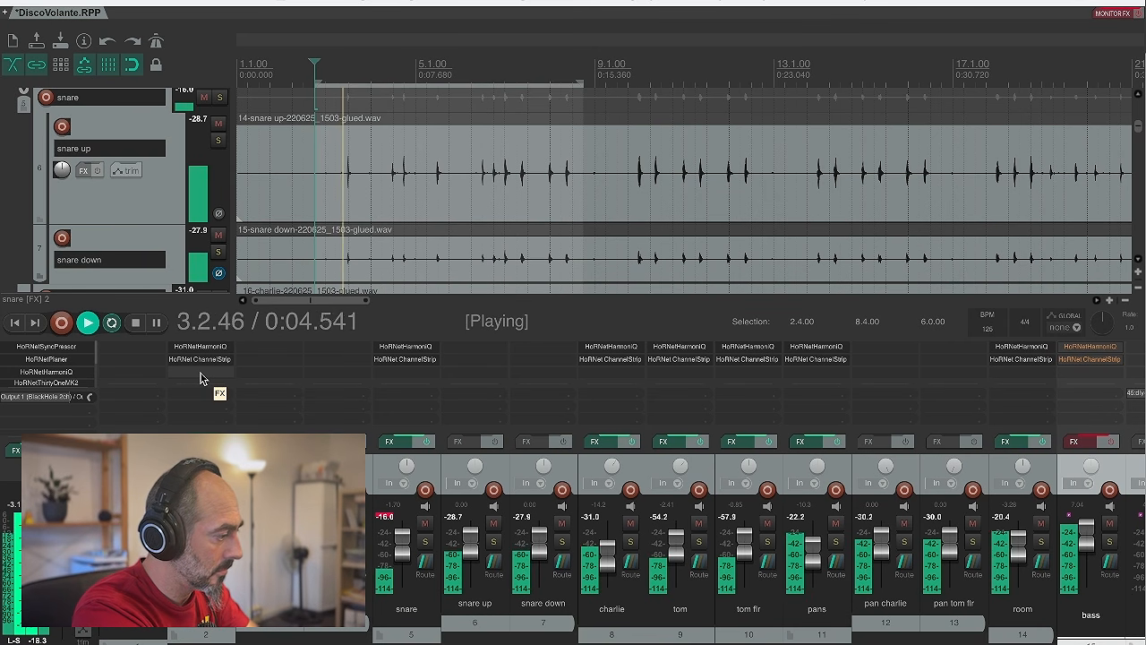
pyautogui.hotkey('shift', 'b')
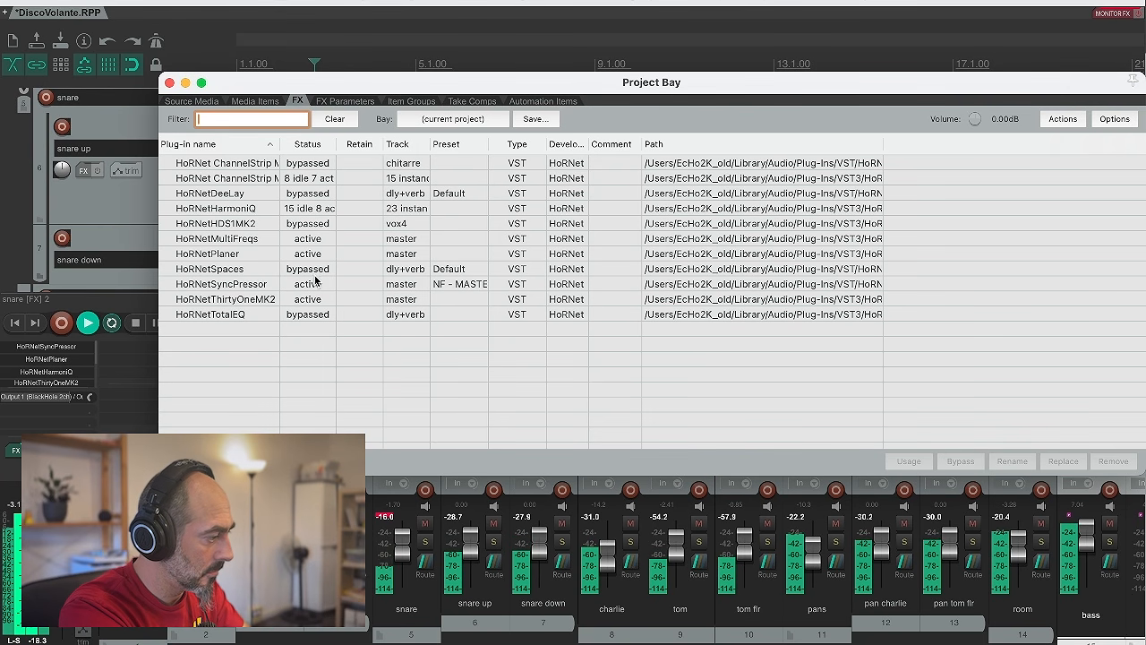
pyautogui.click(230, 210)
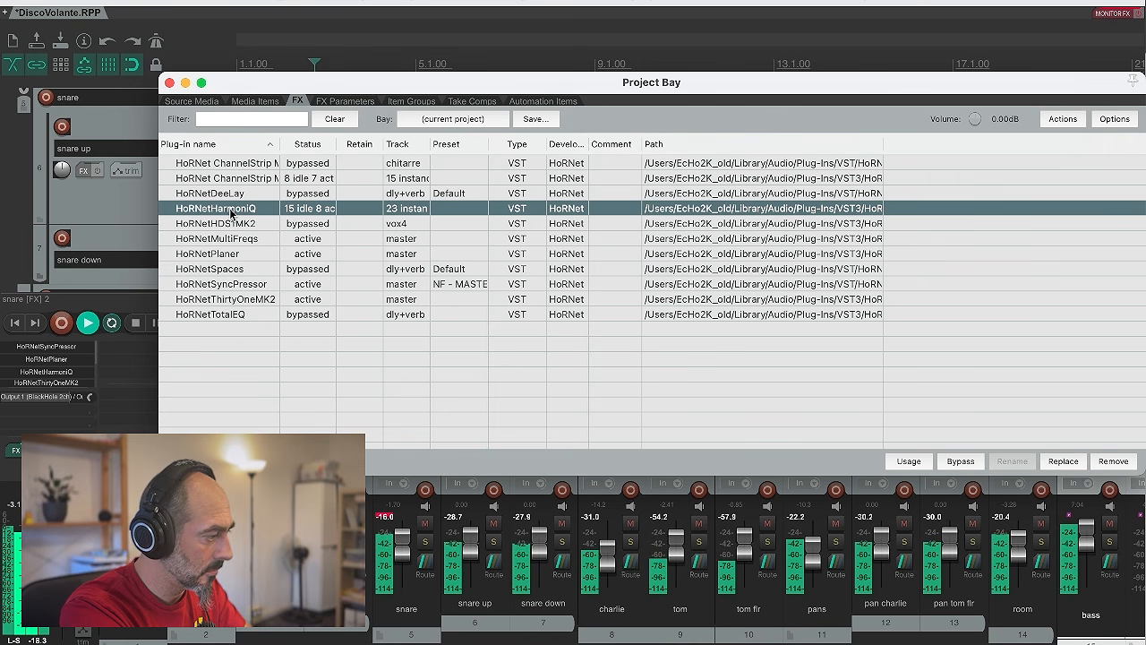
pyautogui.rightClick(230, 210)
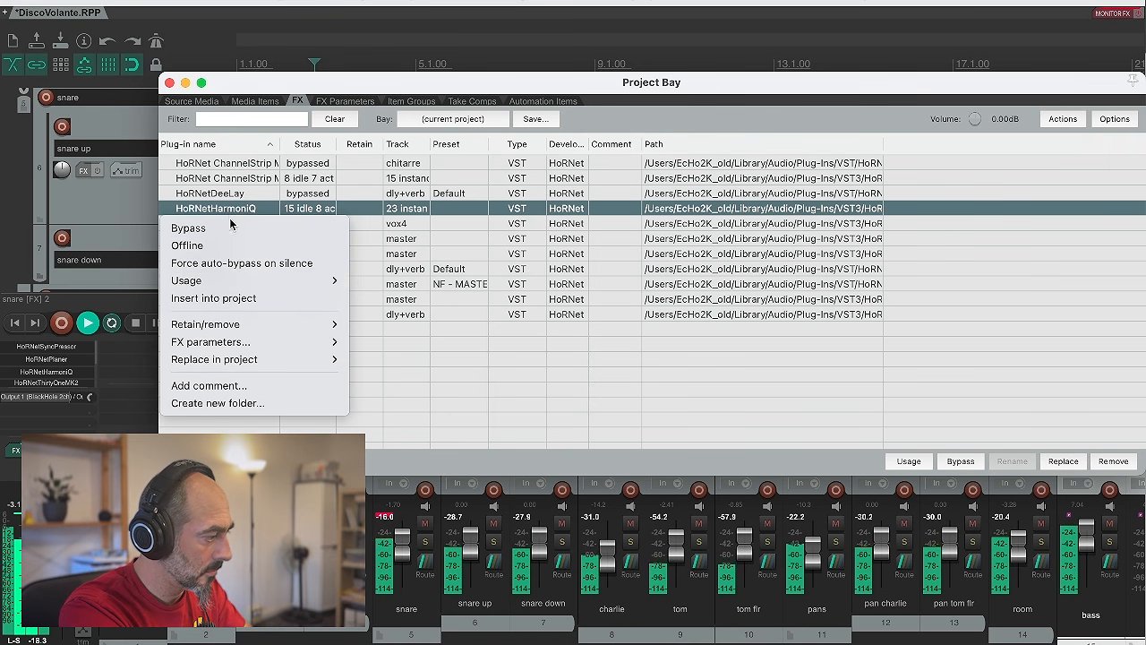
pyautogui.click(230, 228)
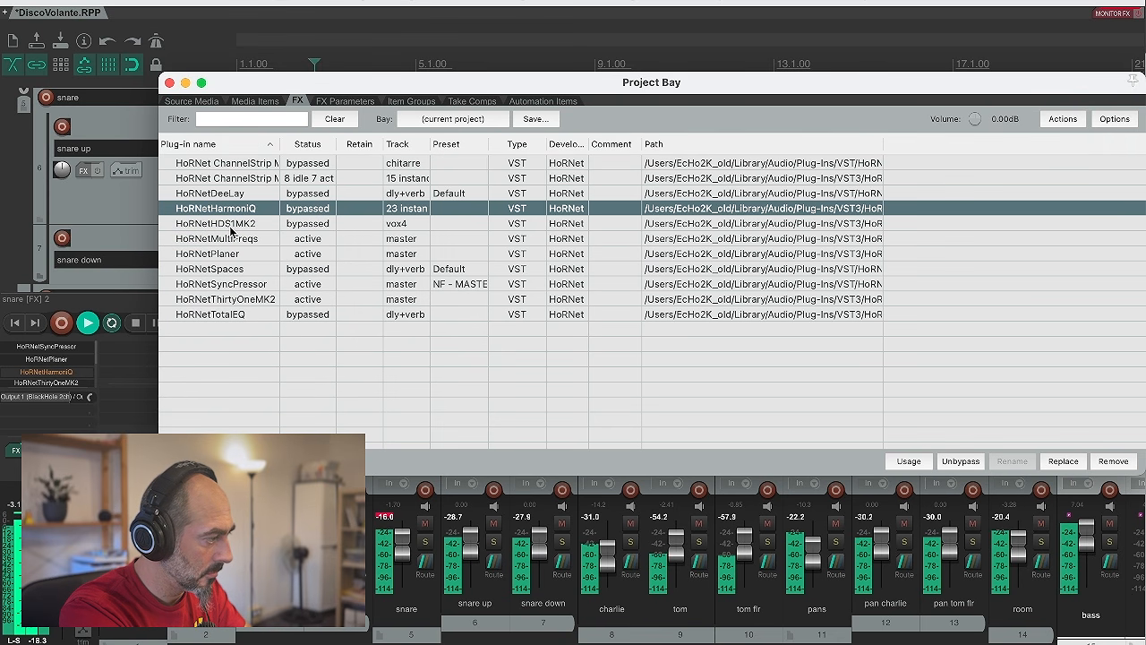
pyautogui.click(170, 83)
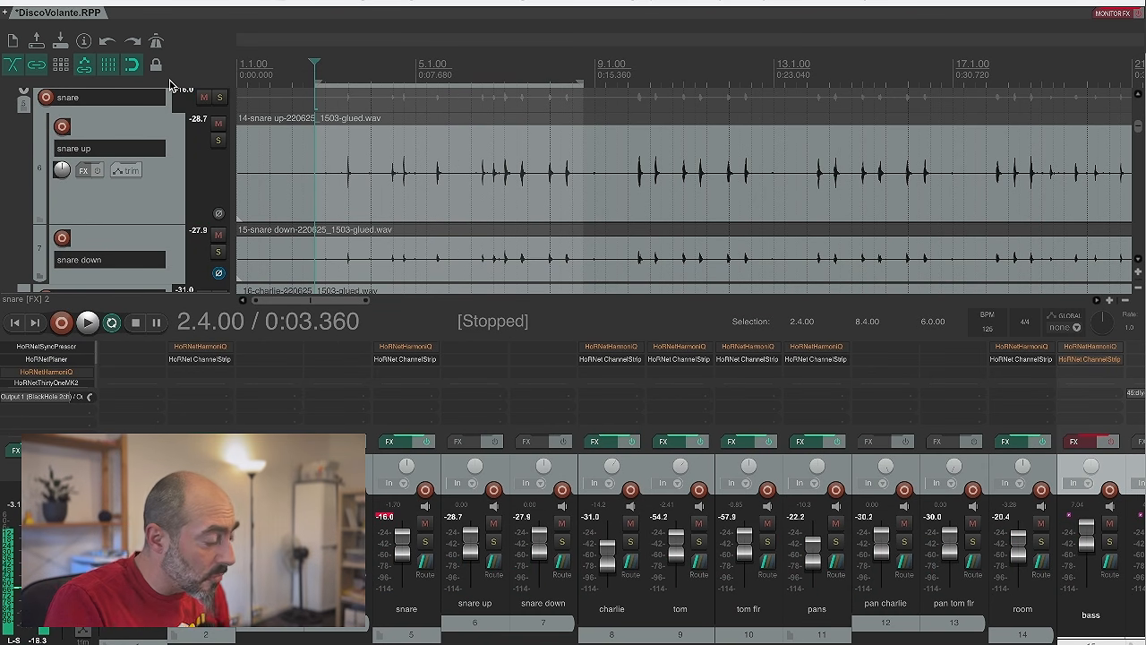